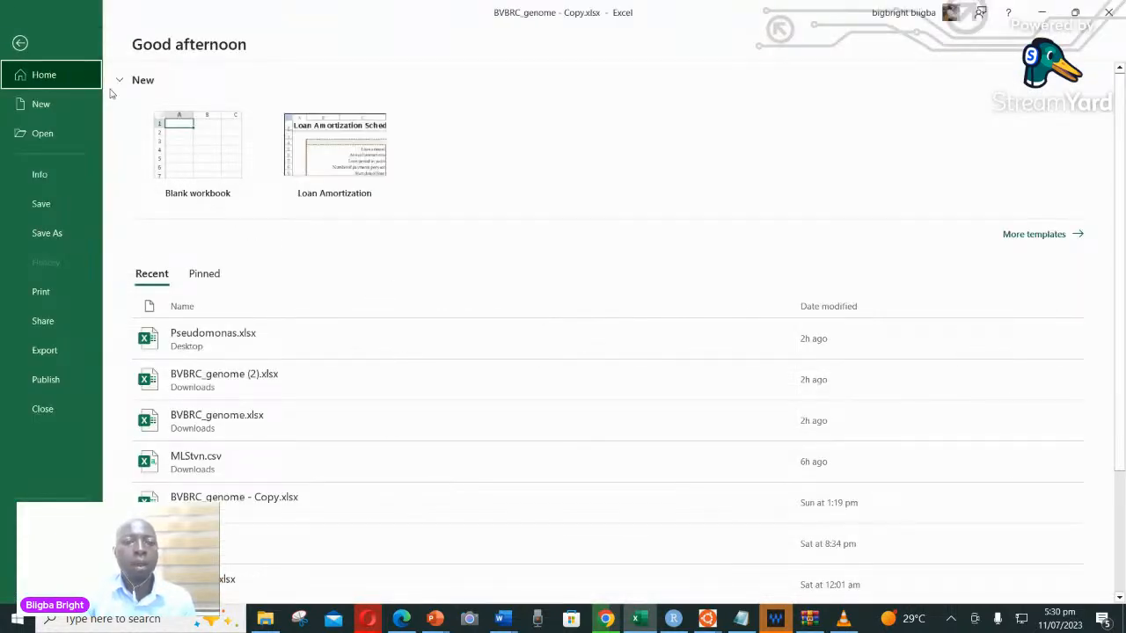
pyautogui.click(19, 45)
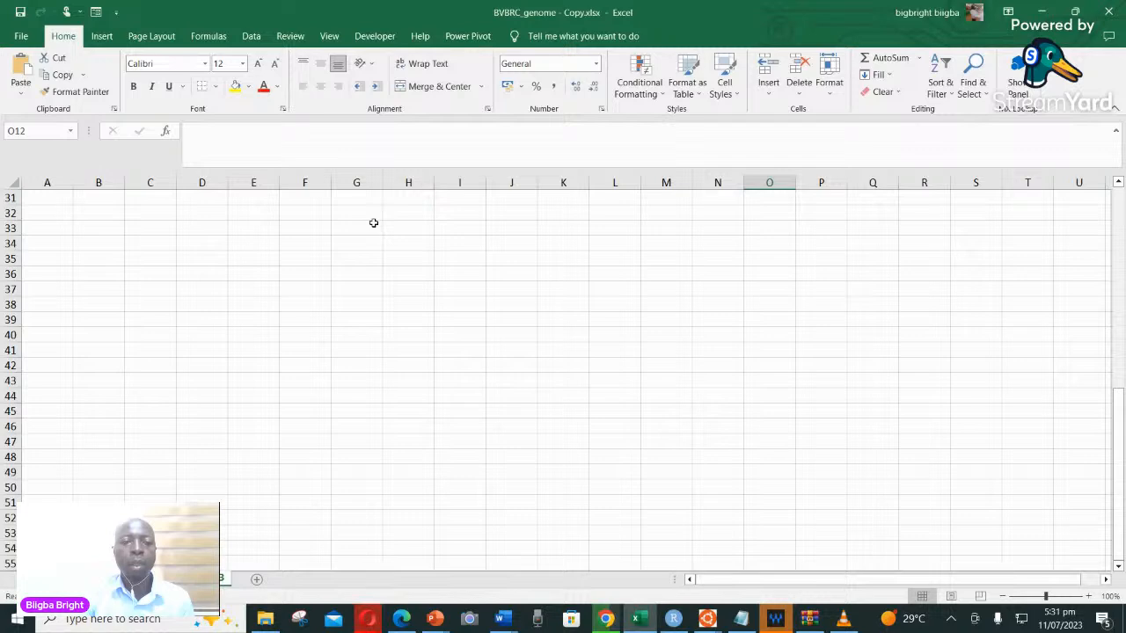
pyautogui.click(253, 36)
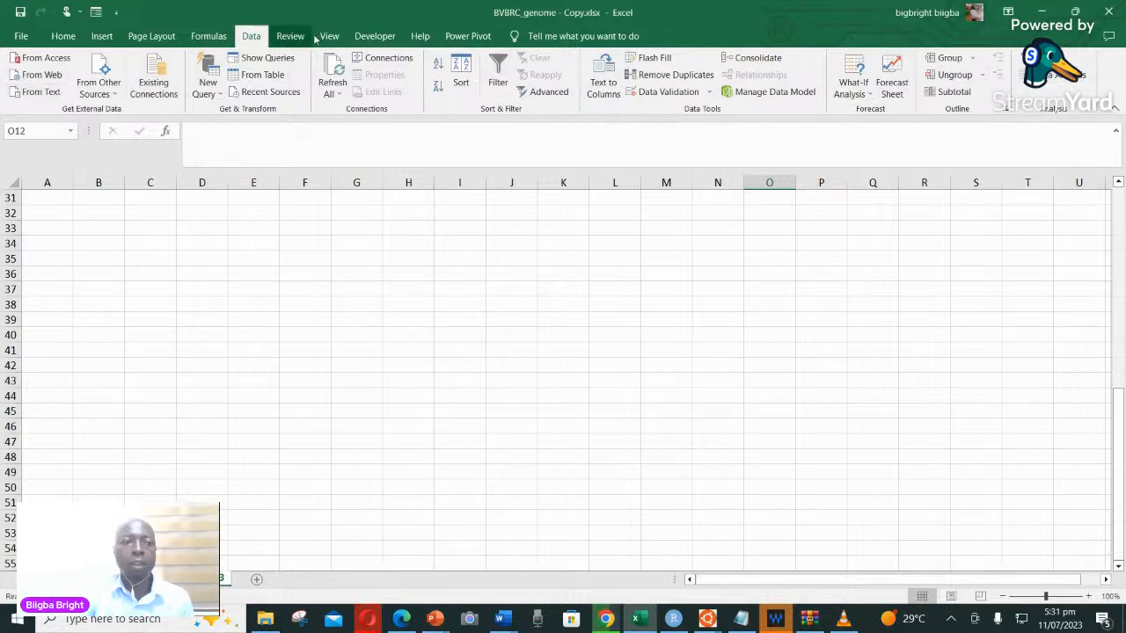
pyautogui.click(373, 36)
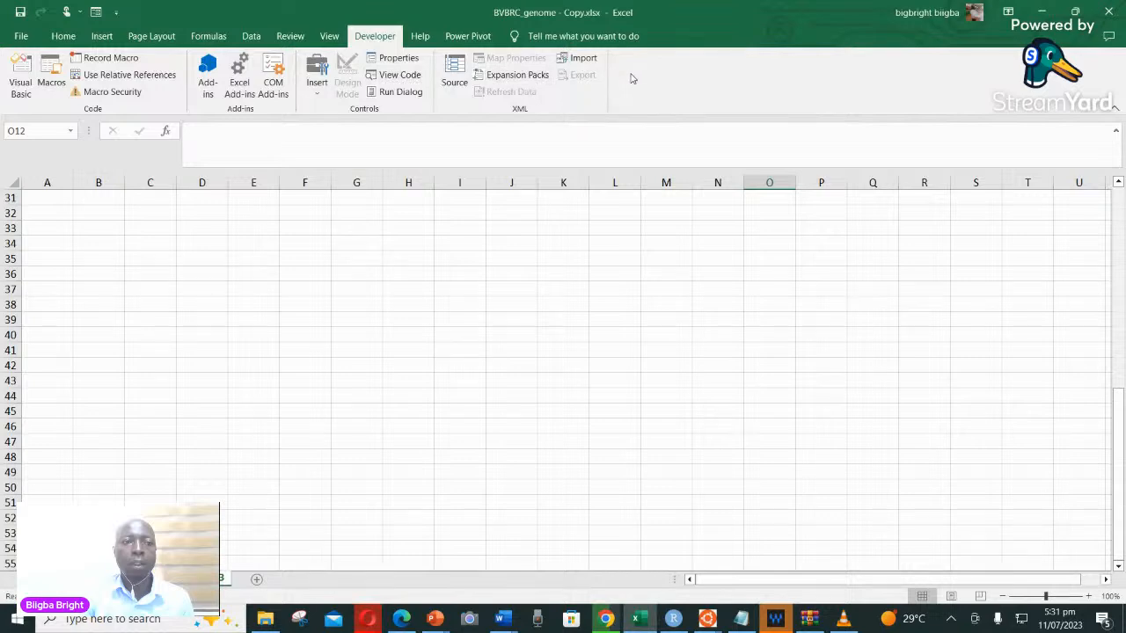
pyautogui.click(472, 38)
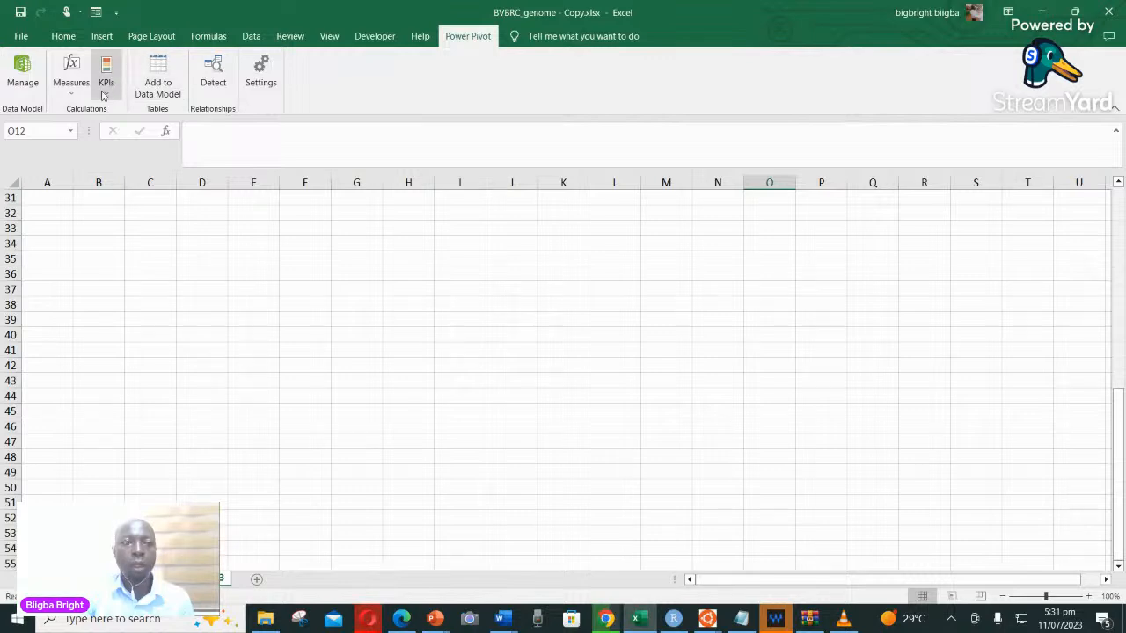
pyautogui.click(252, 38)
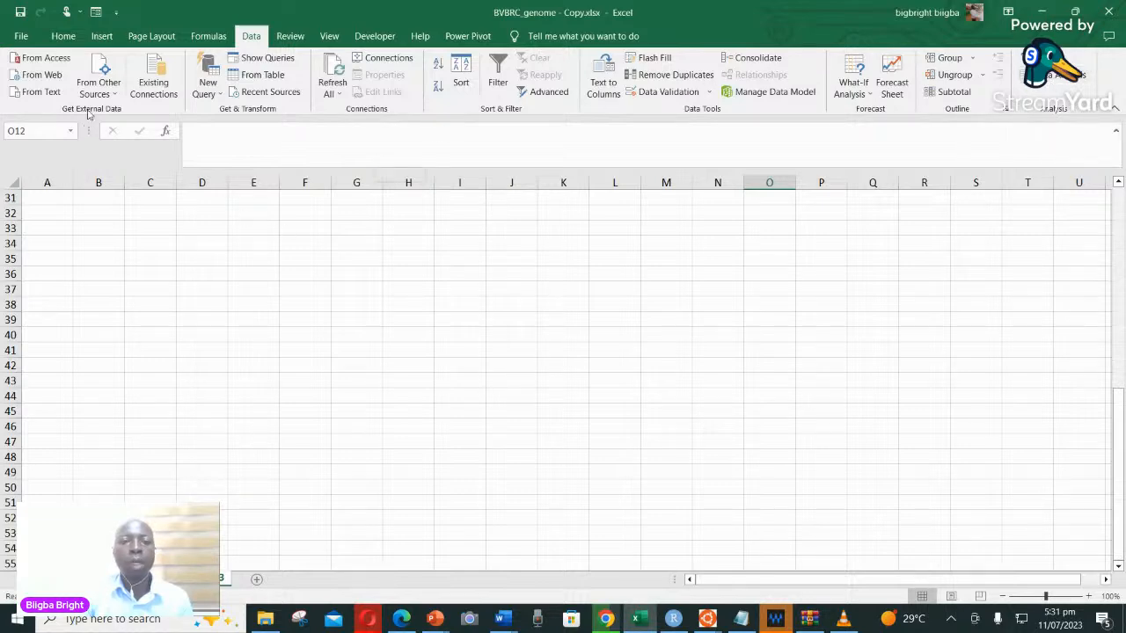
pyautogui.click(21, 37)
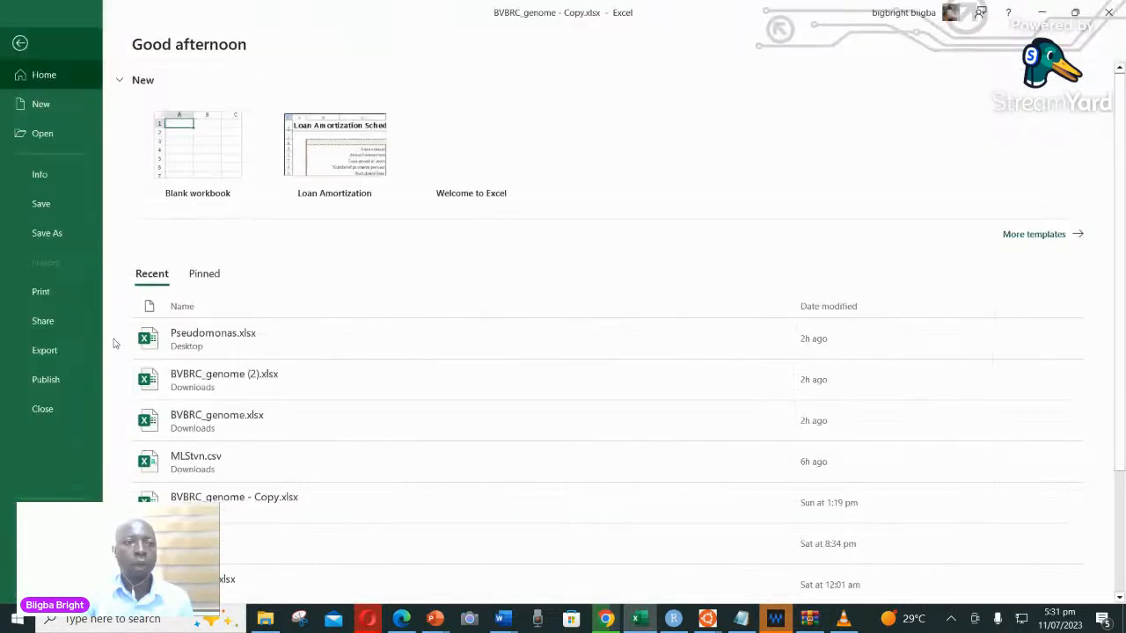
pyautogui.press('Escape')
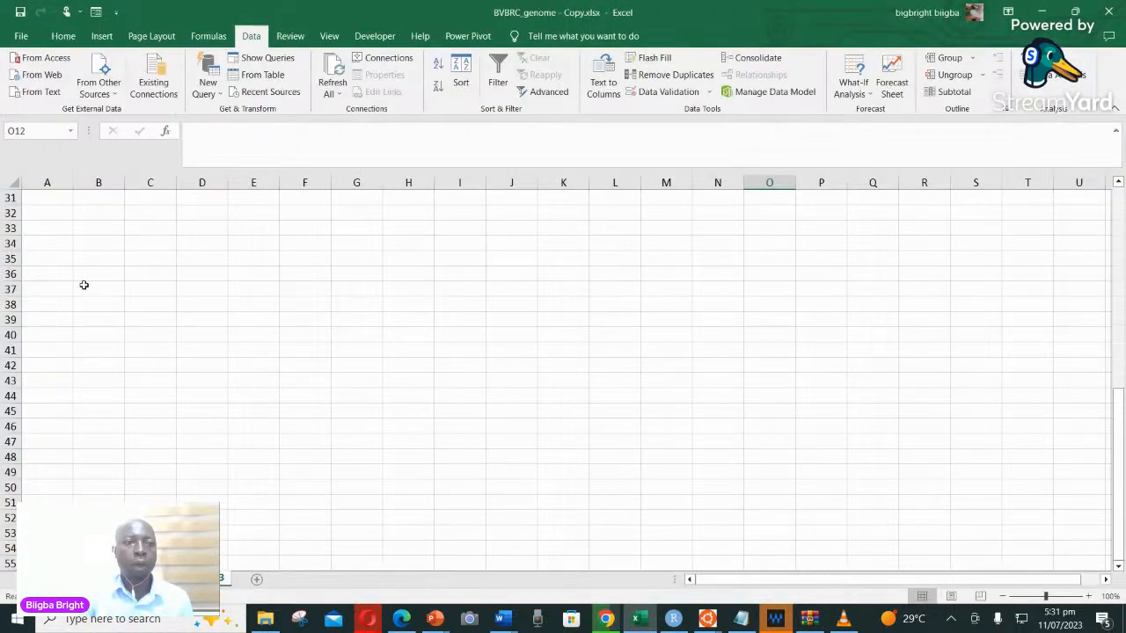
pyautogui.scroll(-1, 120, 382)
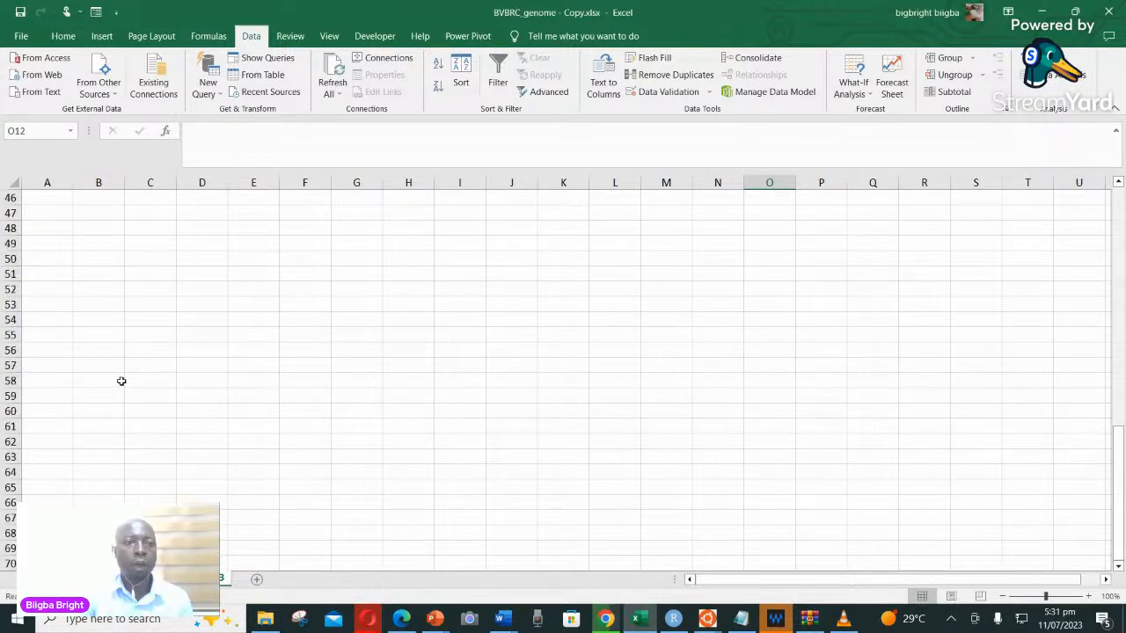
pyautogui.scroll(11, 122, 381)
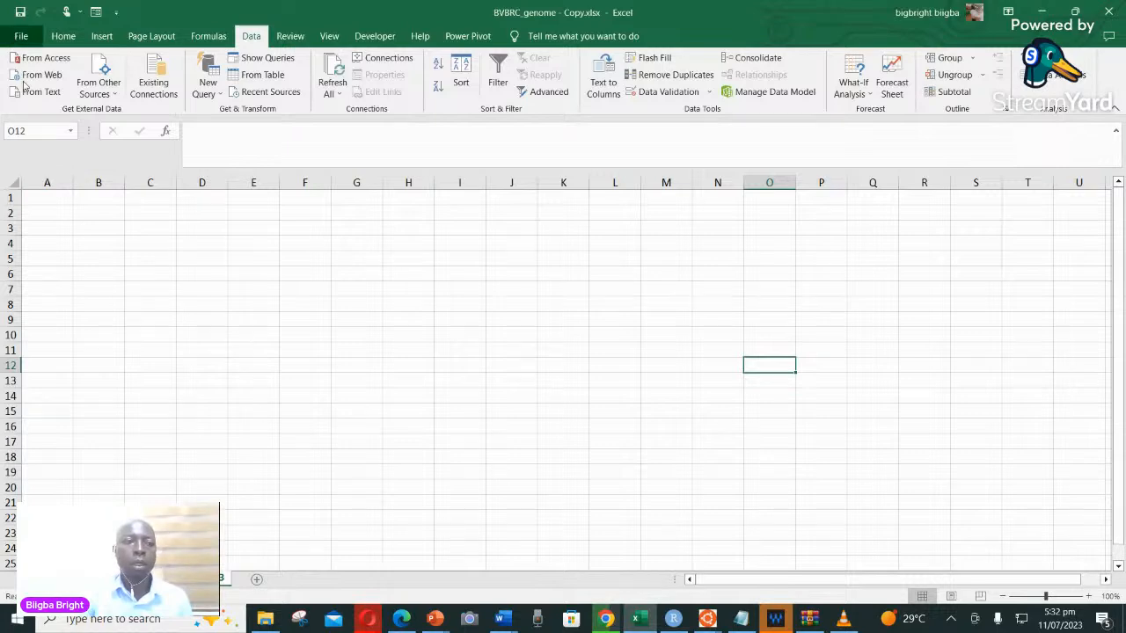
# Open the Excel options and examine whether the Analysis ToolPak is enabled among the Excel add-ins
pyautogui.click(22, 36)
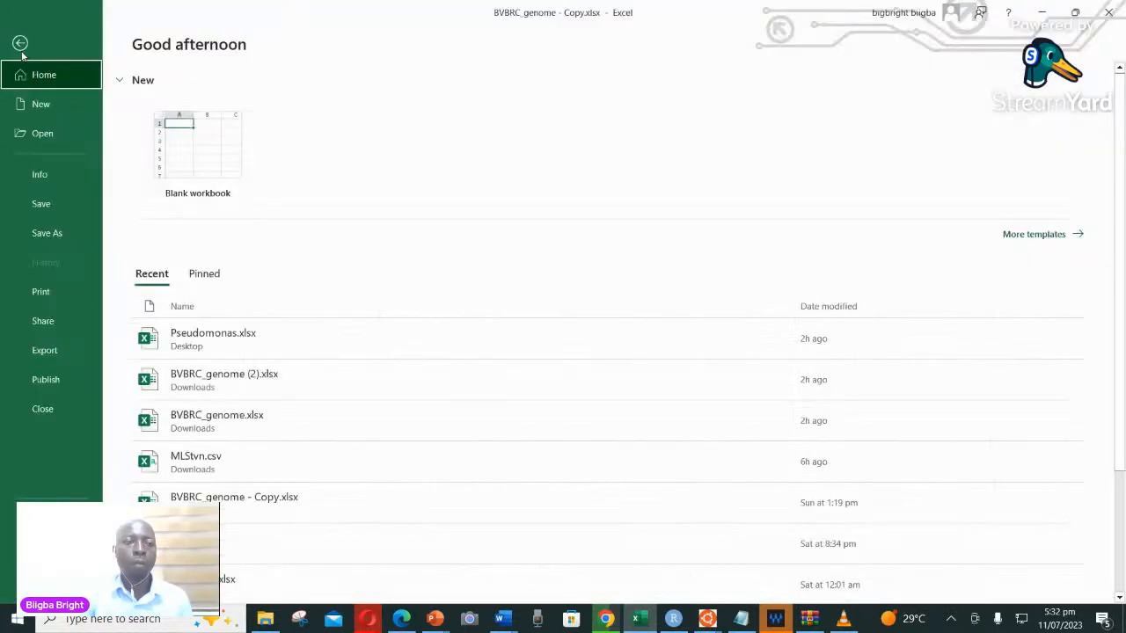
pyautogui.press('Escape')
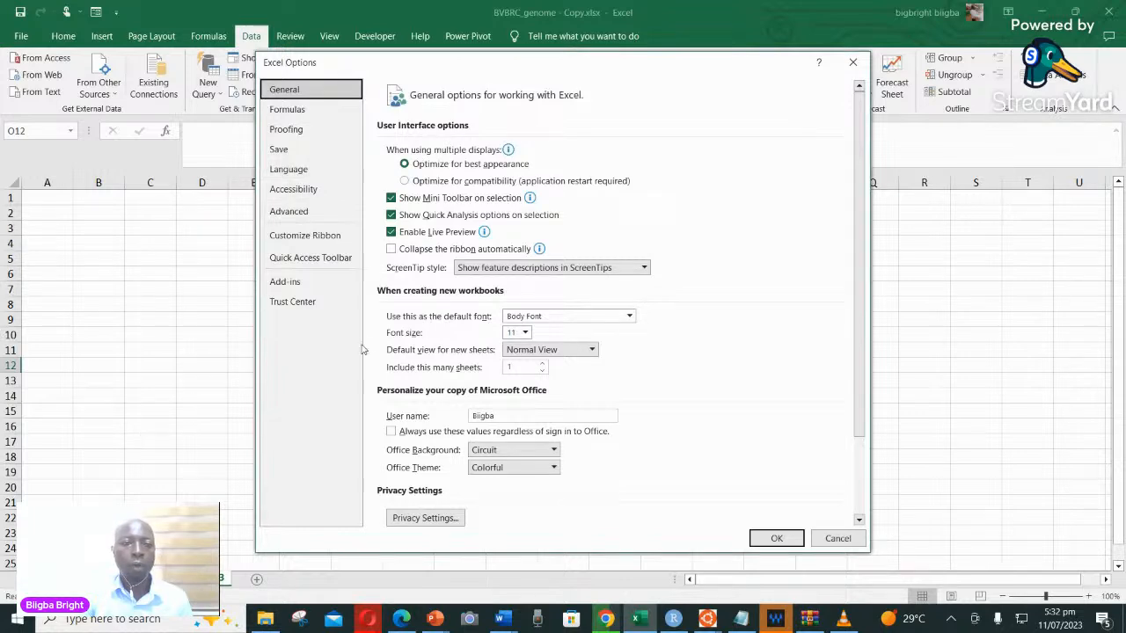
pyautogui.click(286, 285)
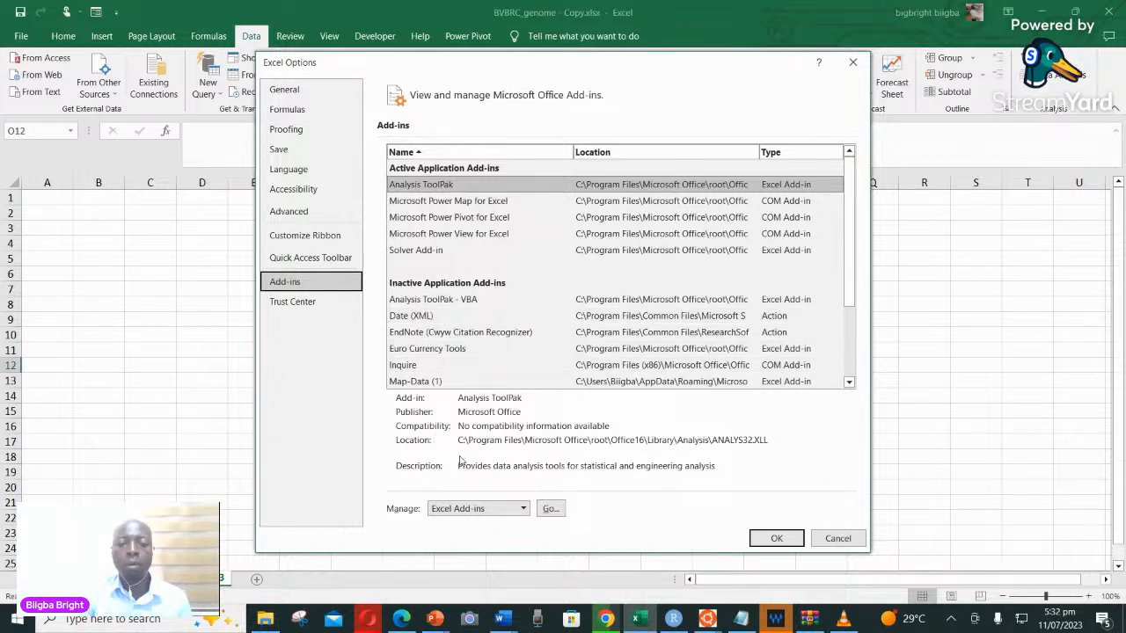
pyautogui.click(306, 236)
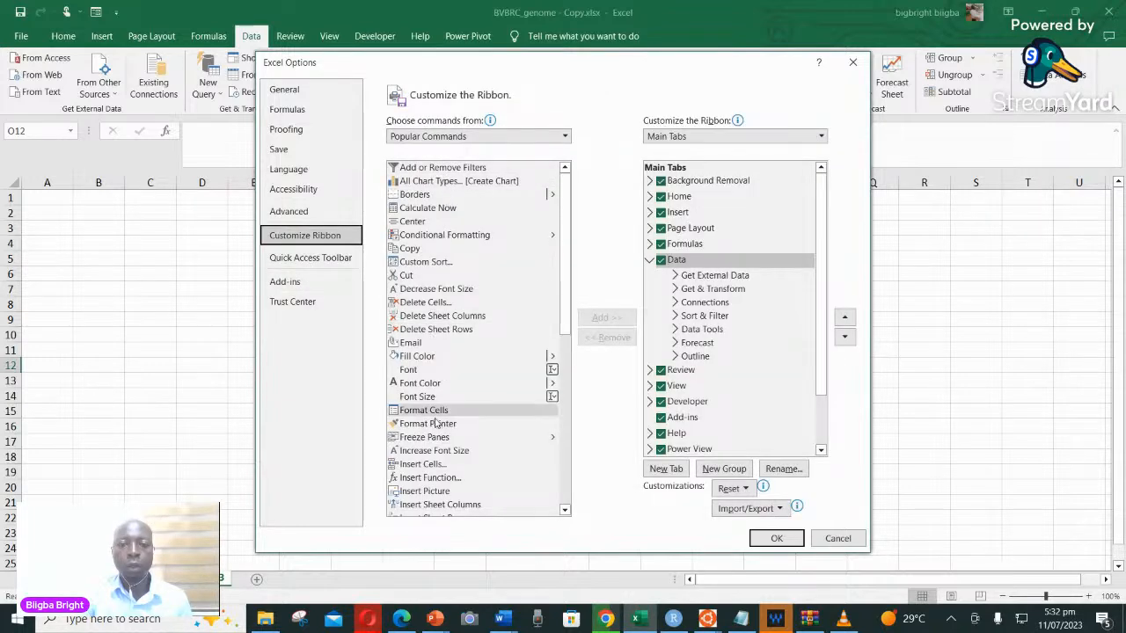
pyautogui.moveTo(563, 298); pyautogui.dragTo(564, 454)
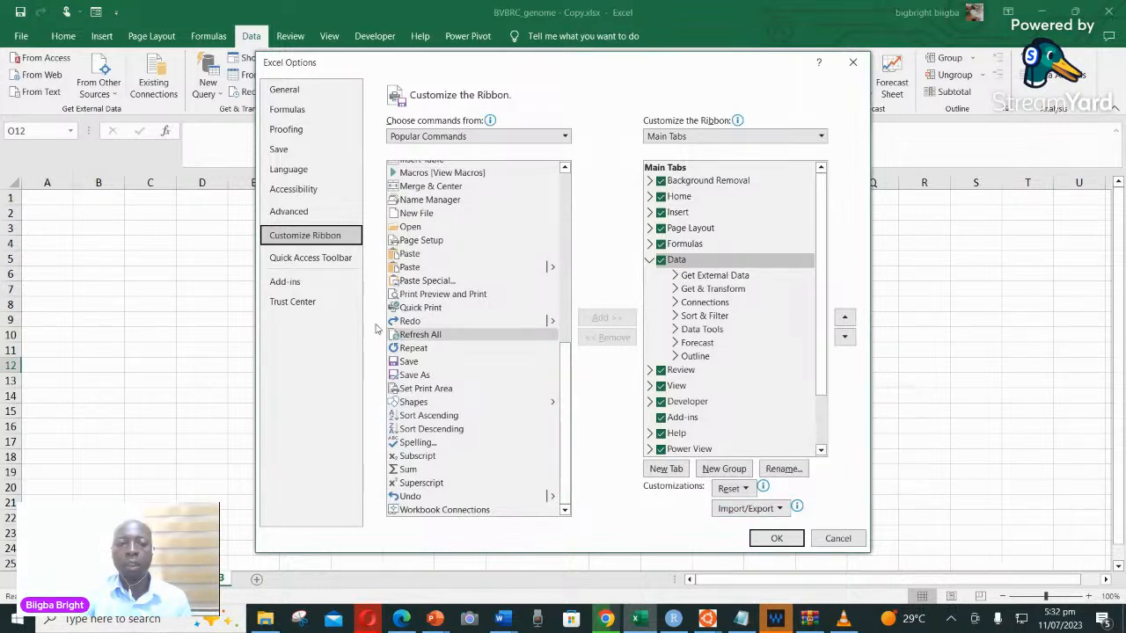
pyautogui.click(284, 283)
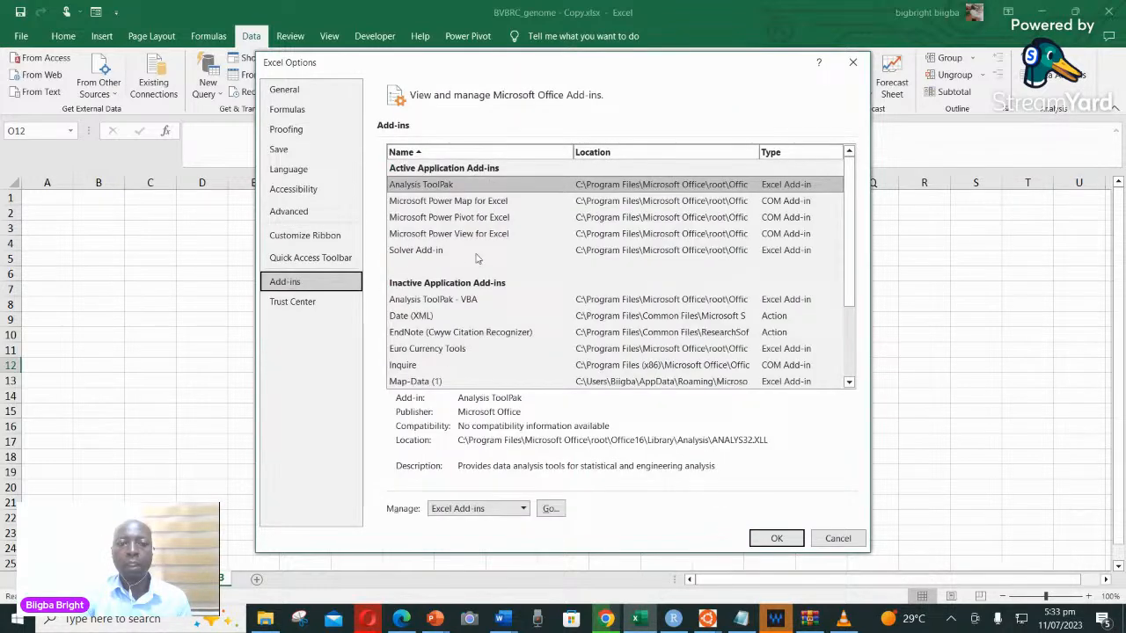
pyautogui.click(437, 187)
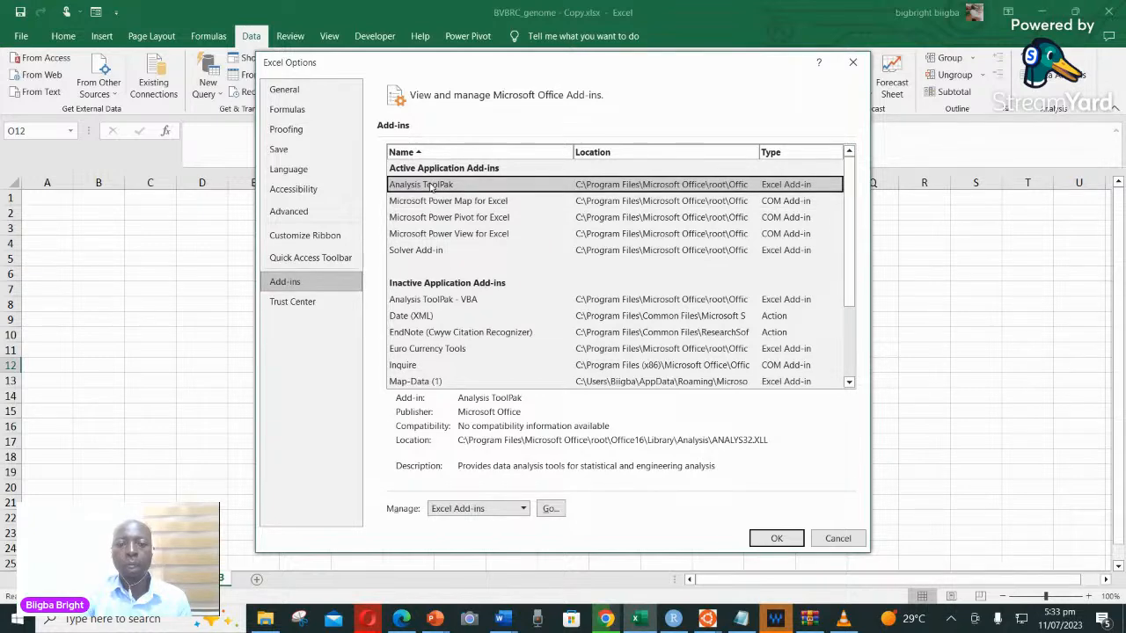
pyautogui.click(548, 510)
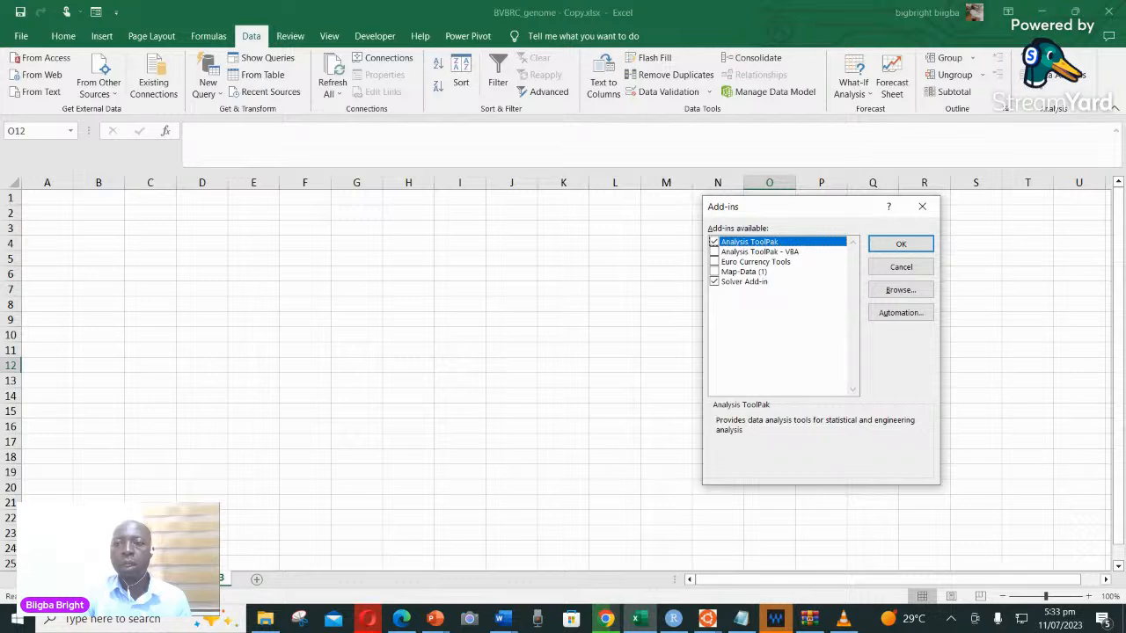
pyautogui.click(922, 206)
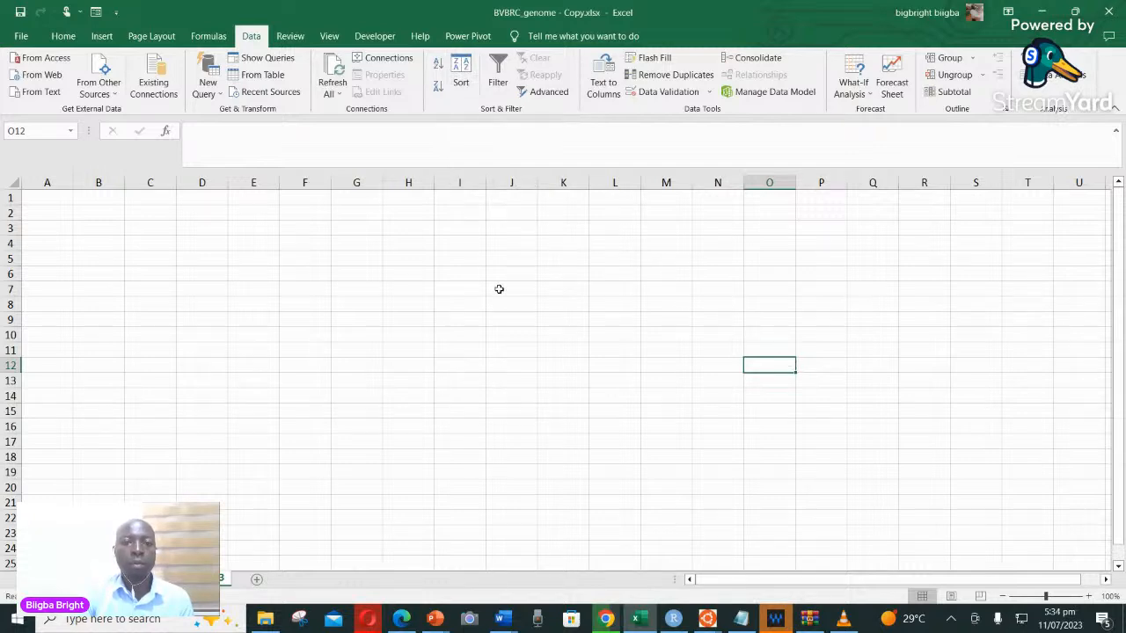
# On the animal visit data sheet, sort A1:F22 with headers by Gender on cell values, smallest to largest
pyautogui.click(164, 579)
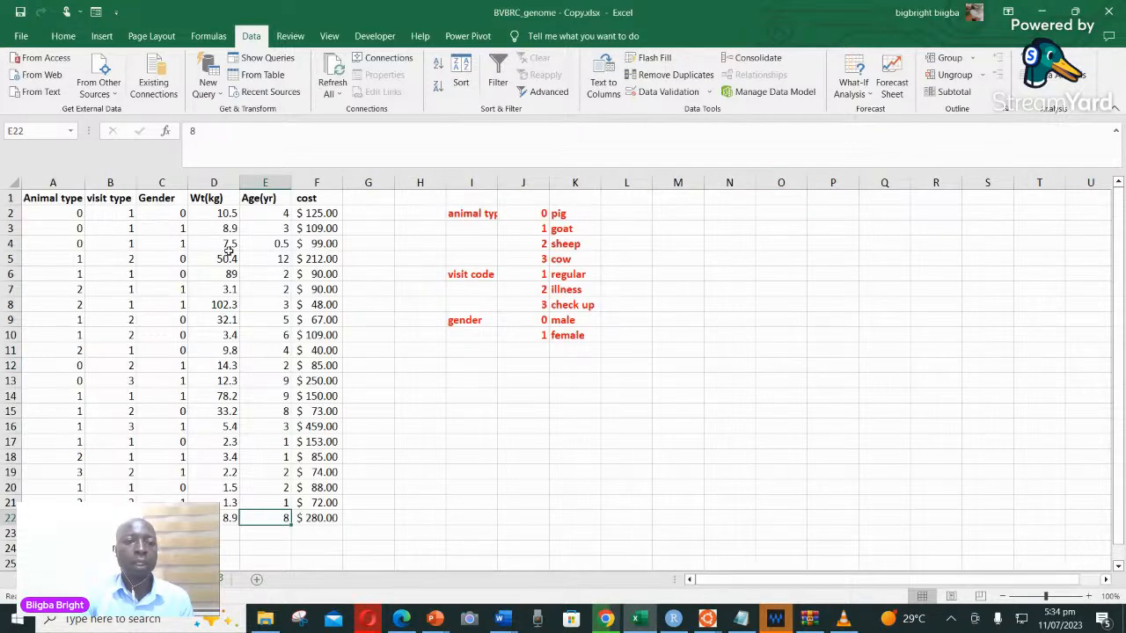
pyautogui.click(464, 216)
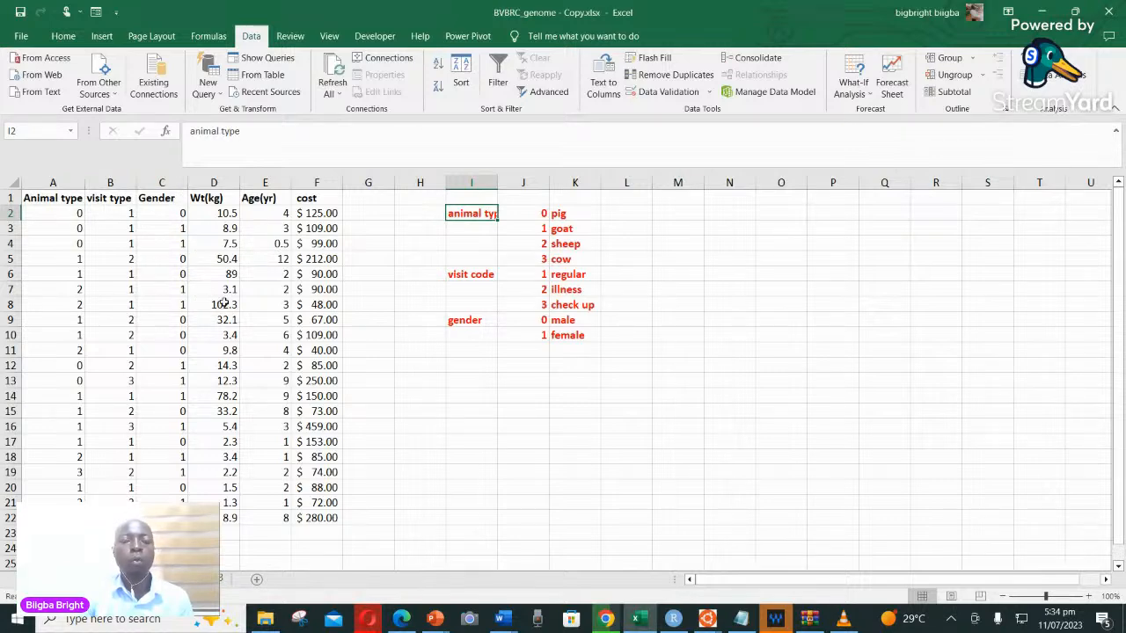
pyautogui.click(44, 199)
pyautogui.moveTo(103, 213); pyautogui.dragTo(317, 519)
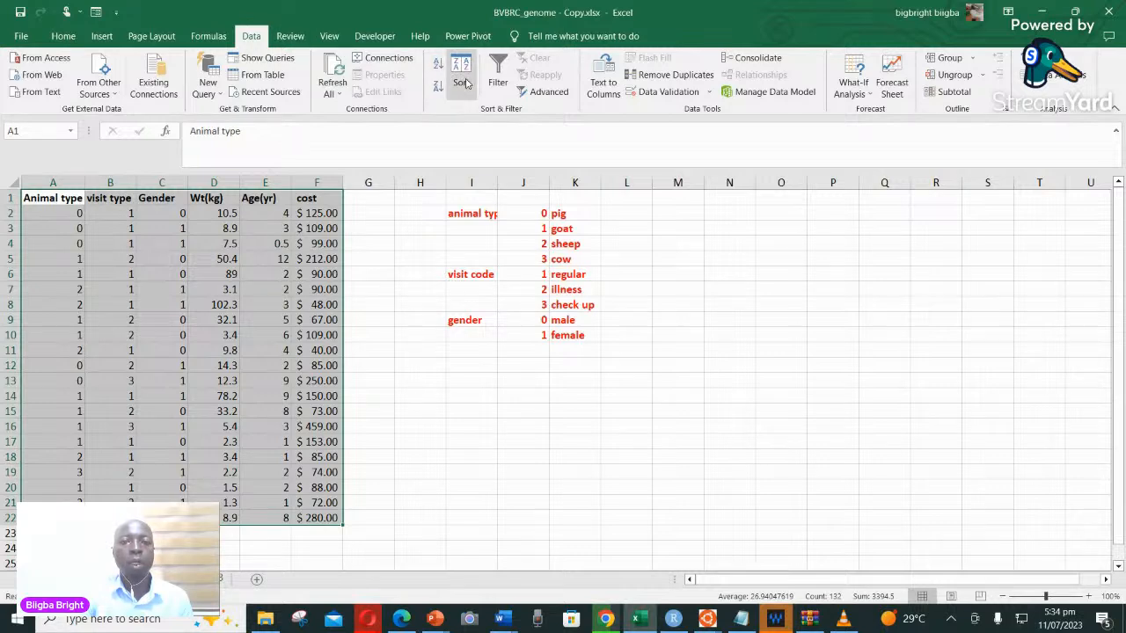
pyautogui.click(466, 83)
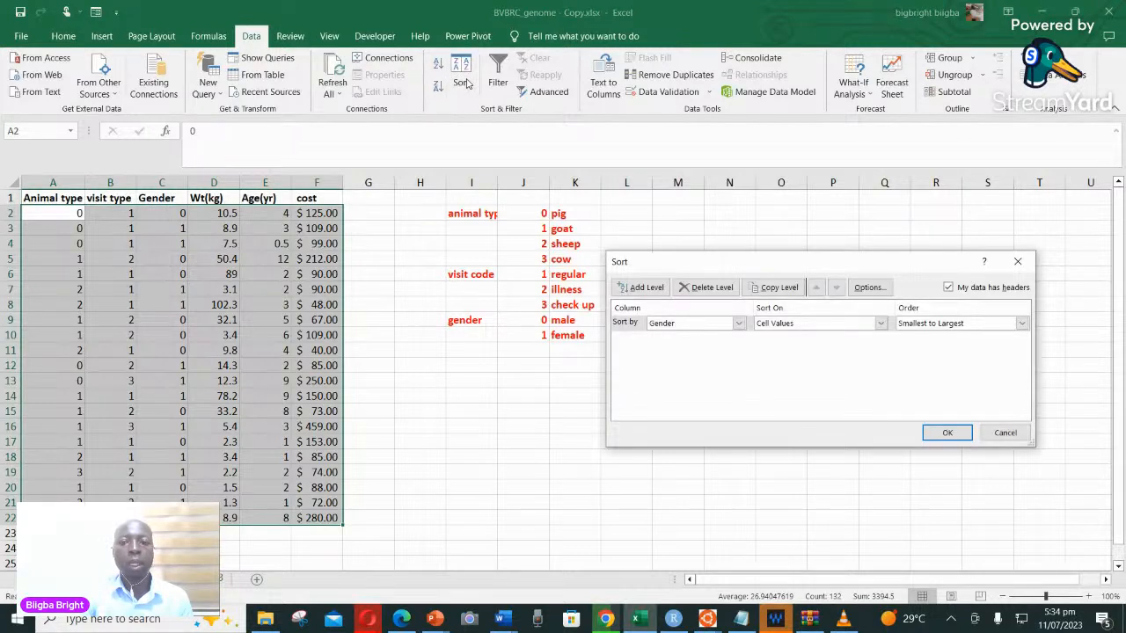
pyautogui.click(739, 324)
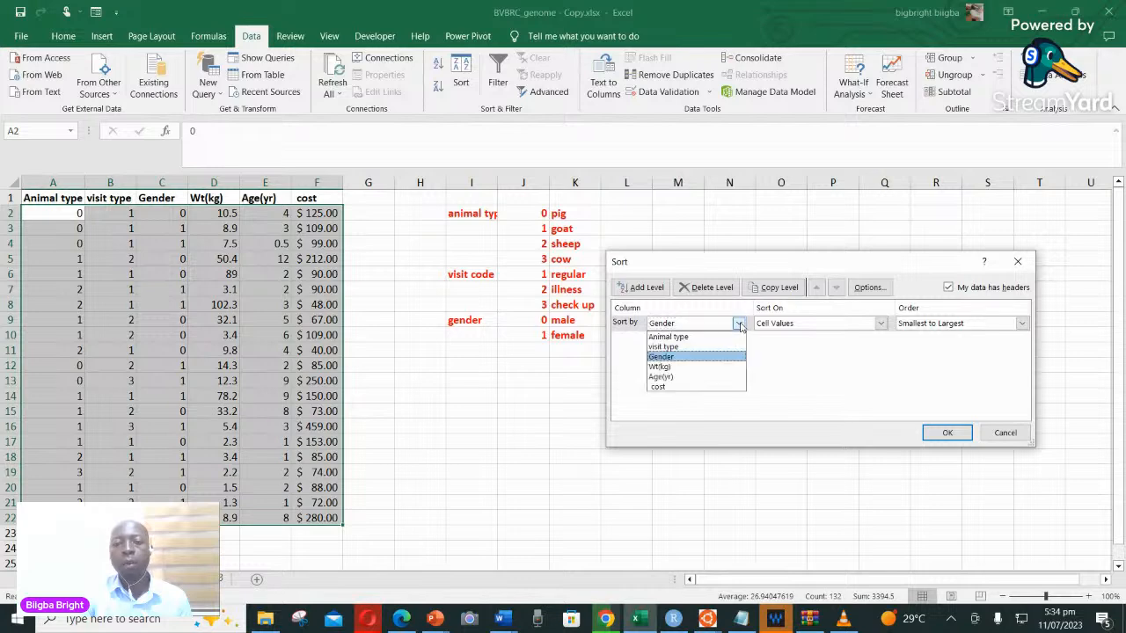
pyautogui.click(677, 357)
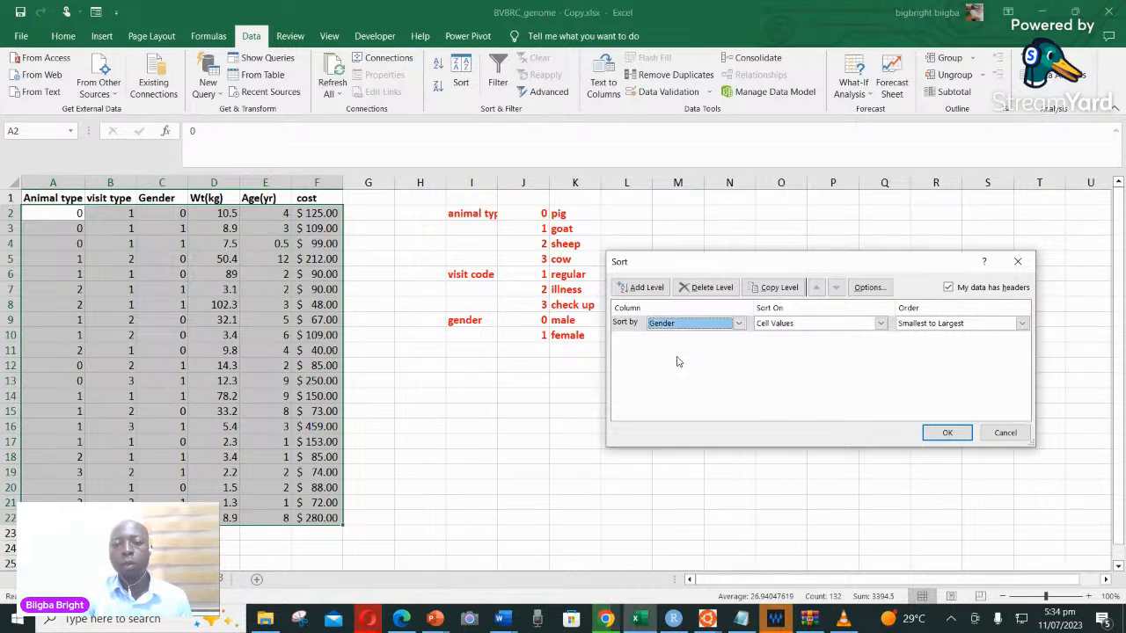
pyautogui.click(945, 432)
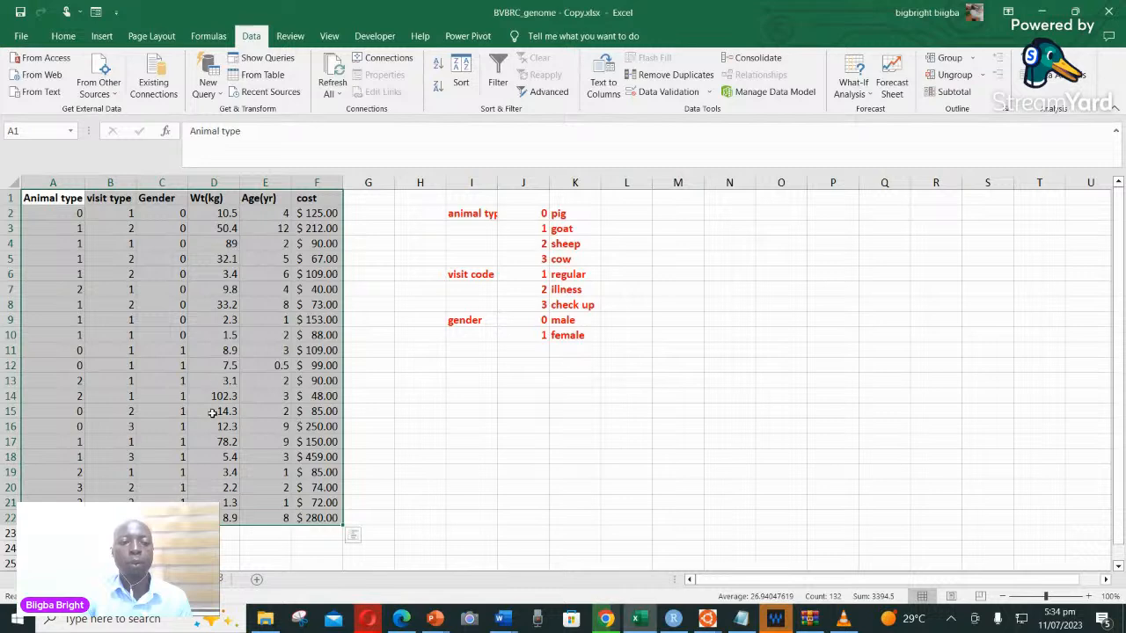
# Enter the column headings "male" in H12 and "female" in I12 below the code legend
pyautogui.click(184, 217)
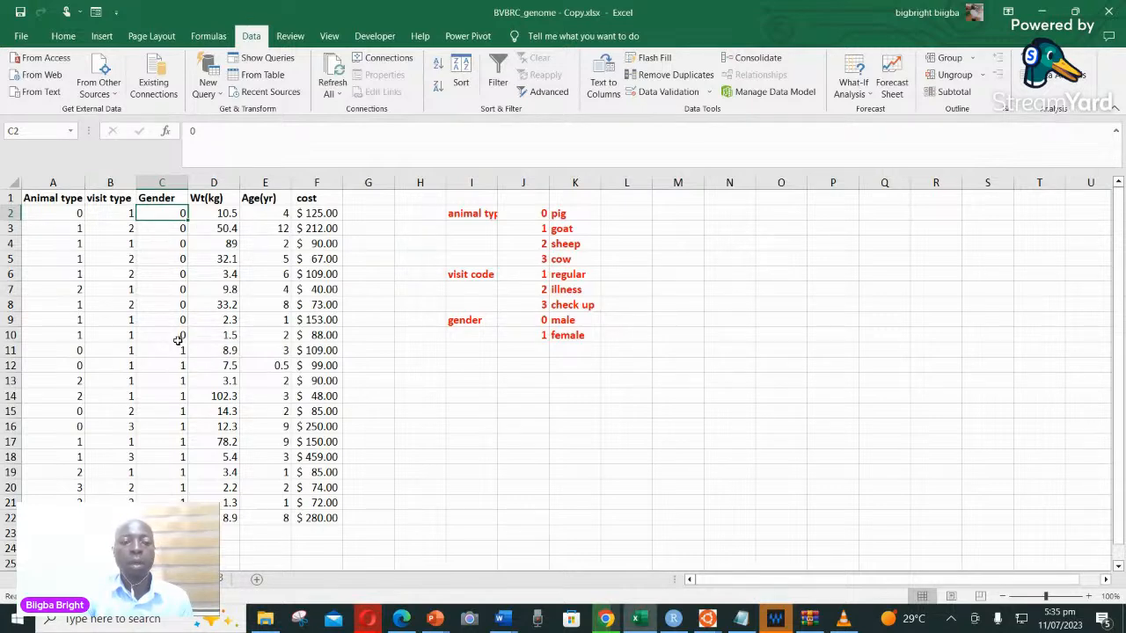
pyautogui.click(422, 366)
pyautogui.write('male')
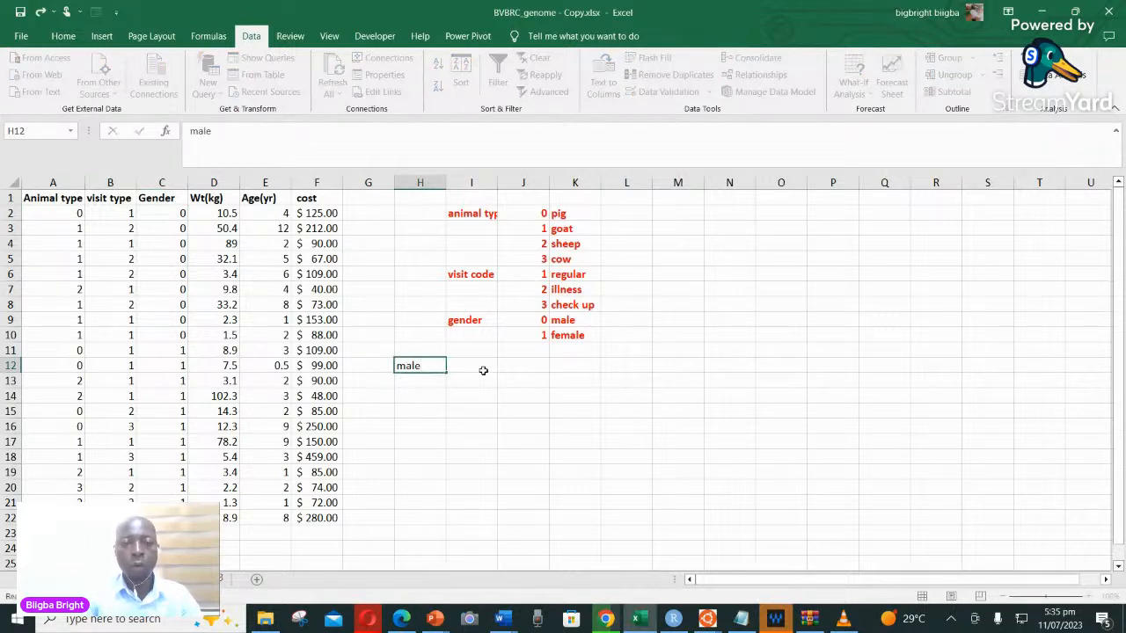
pyautogui.click(483, 372)
pyautogui.write('female')
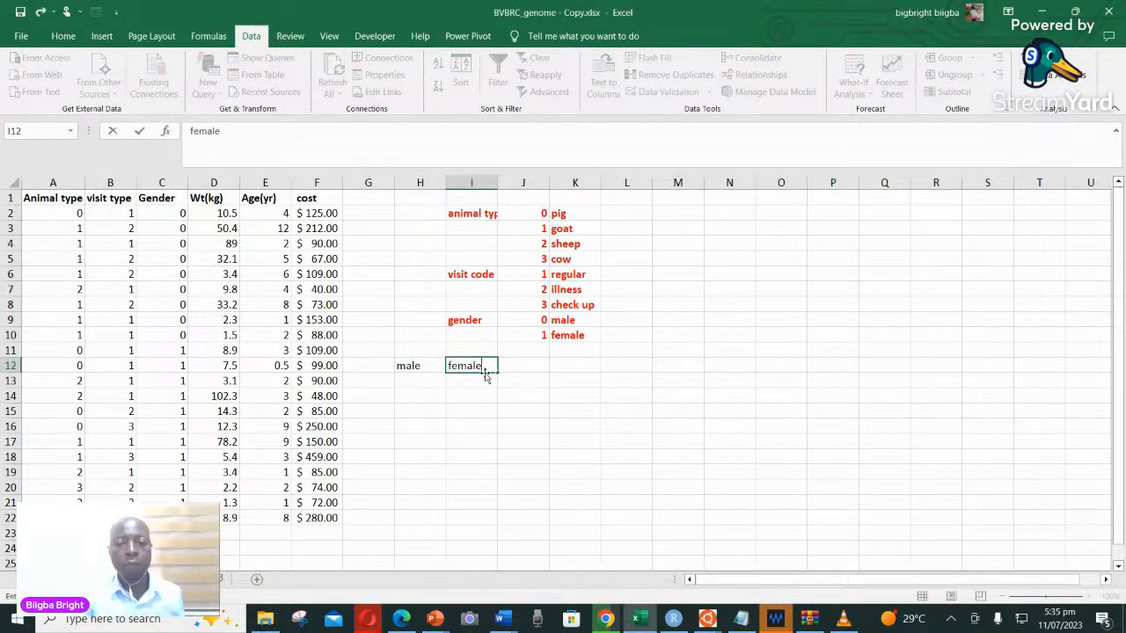
pyautogui.click(413, 368)
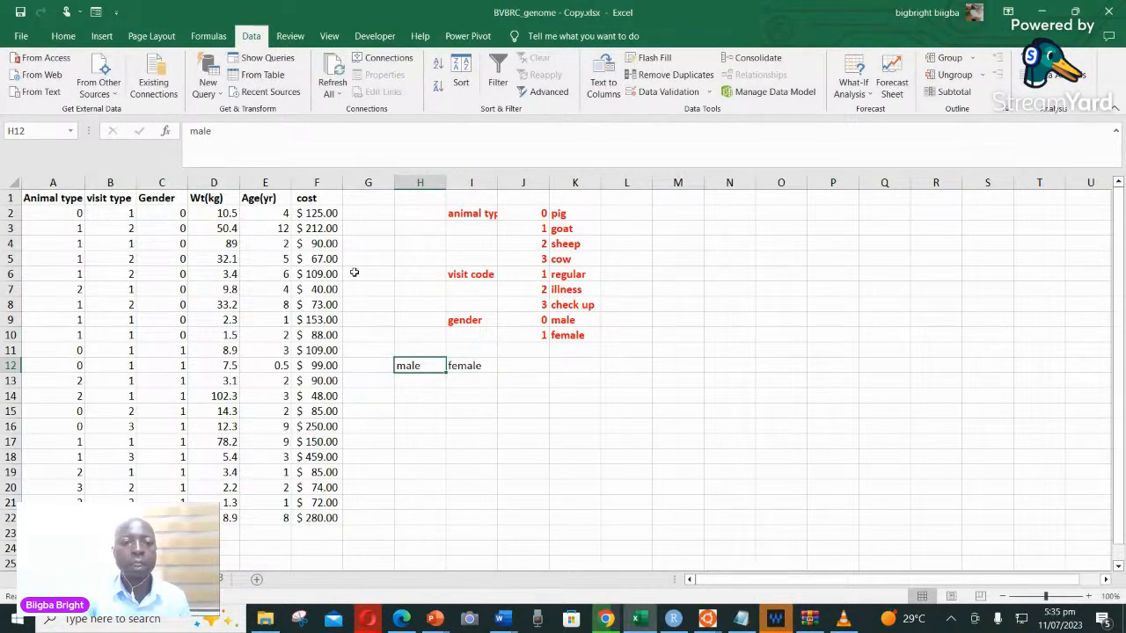
# Copy the cost values of the gender 0 rows, F2:F10, into the male column starting at H13
pyautogui.moveTo(312, 213); pyautogui.dragTo(315, 328)
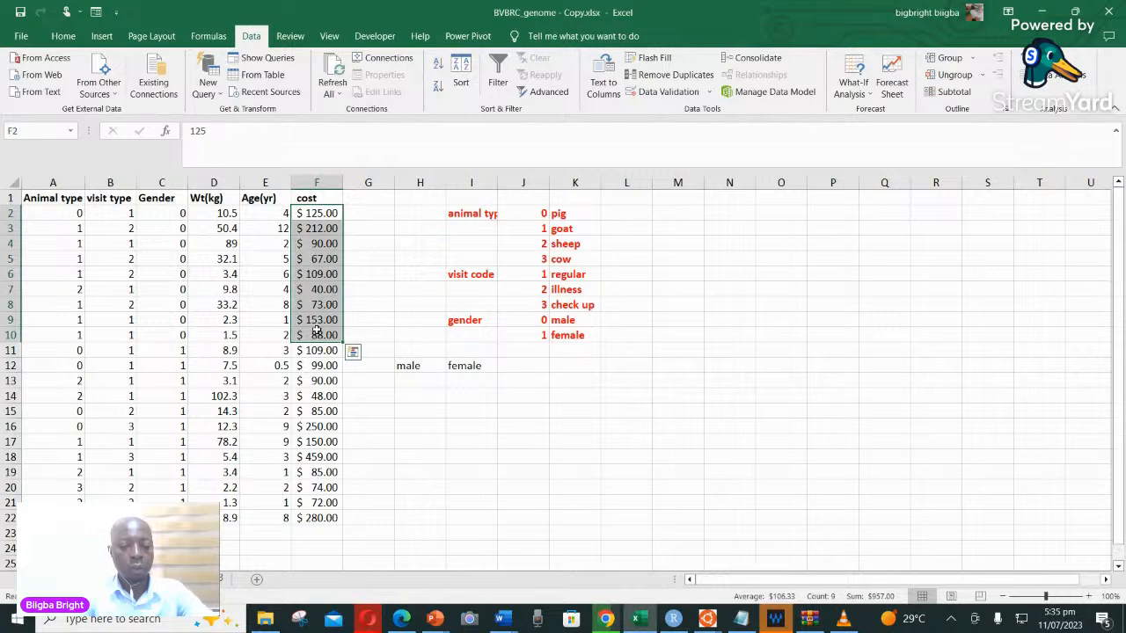
pyautogui.hotkey('ctrl', 'c')
pyautogui.click(419, 380)
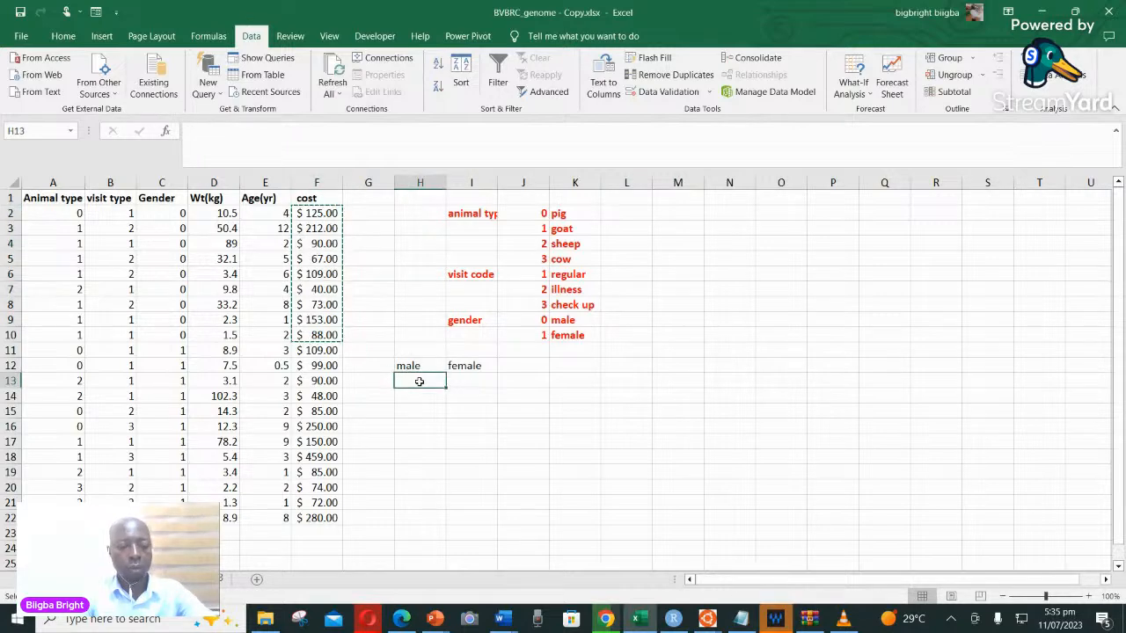
pyautogui.hotkey('ctrl', 'v')
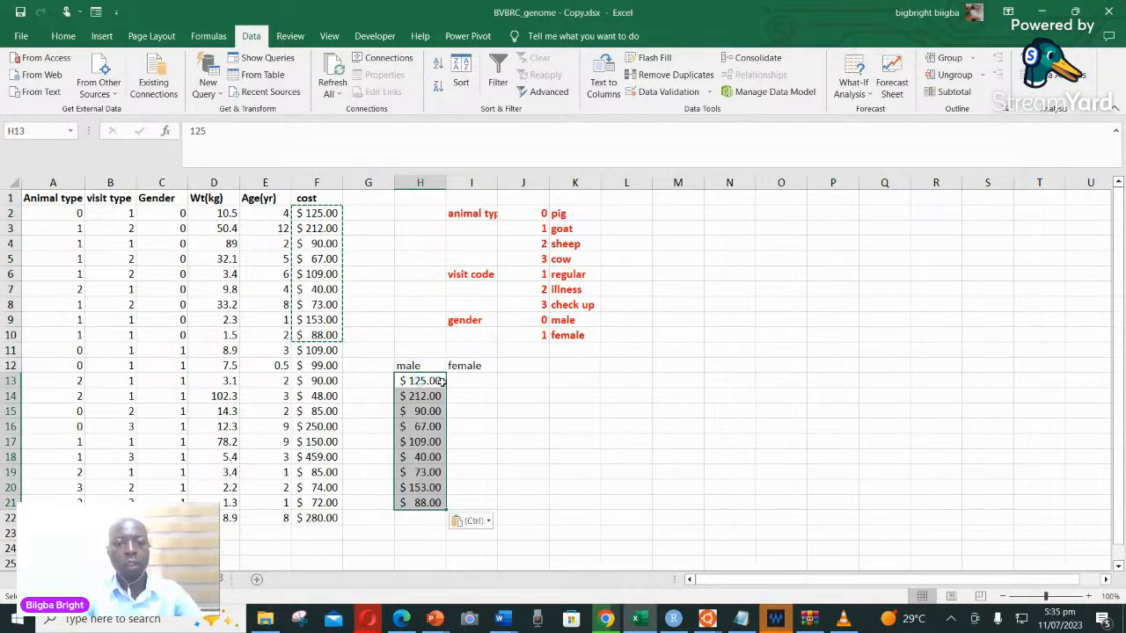
# Copy the cost values of the gender 1 rows, F11:F22, into the female column starting at I13
pyautogui.click(465, 379)
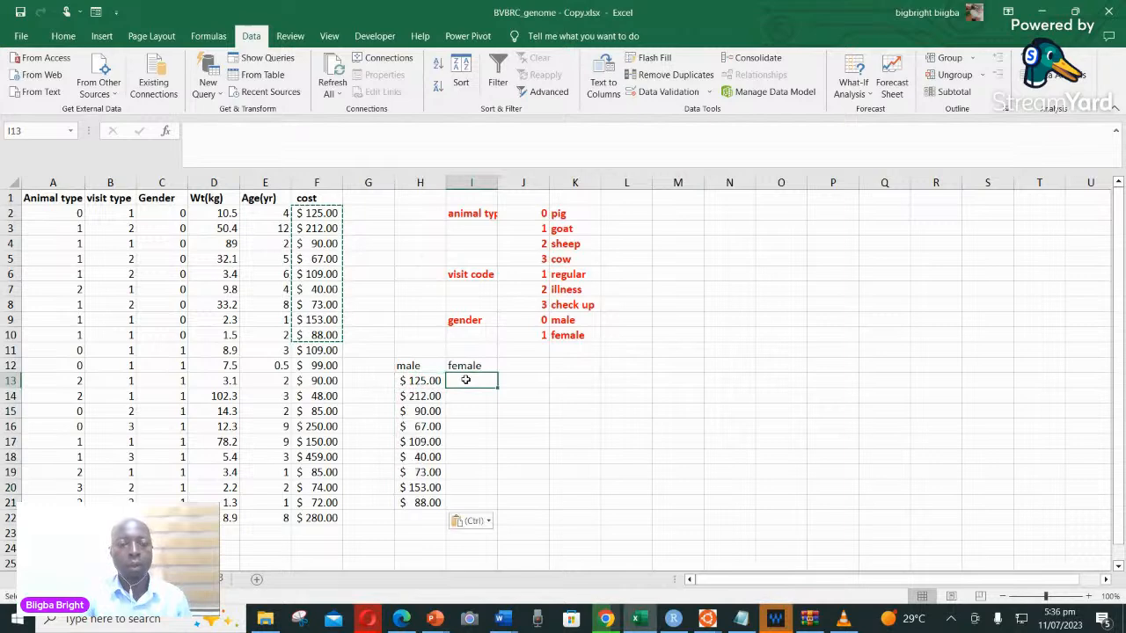
pyautogui.click(315, 352)
pyautogui.moveTo(315, 351); pyautogui.dragTo(319, 520)
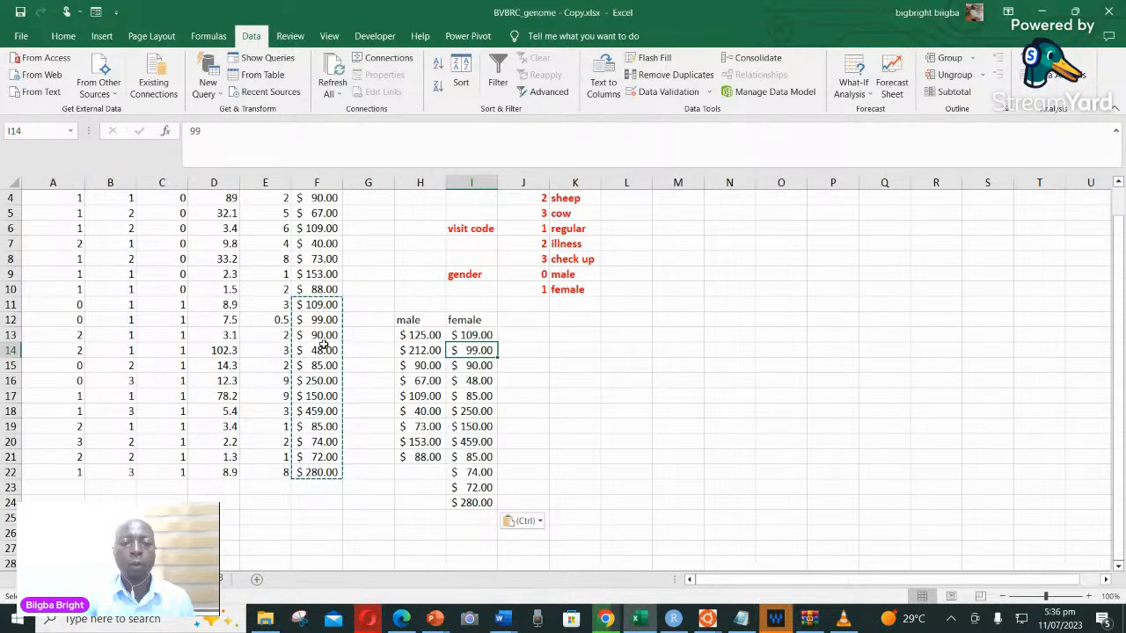
pyautogui.scroll(1, 322, 341)
pyautogui.scroll(1, 322, 343)
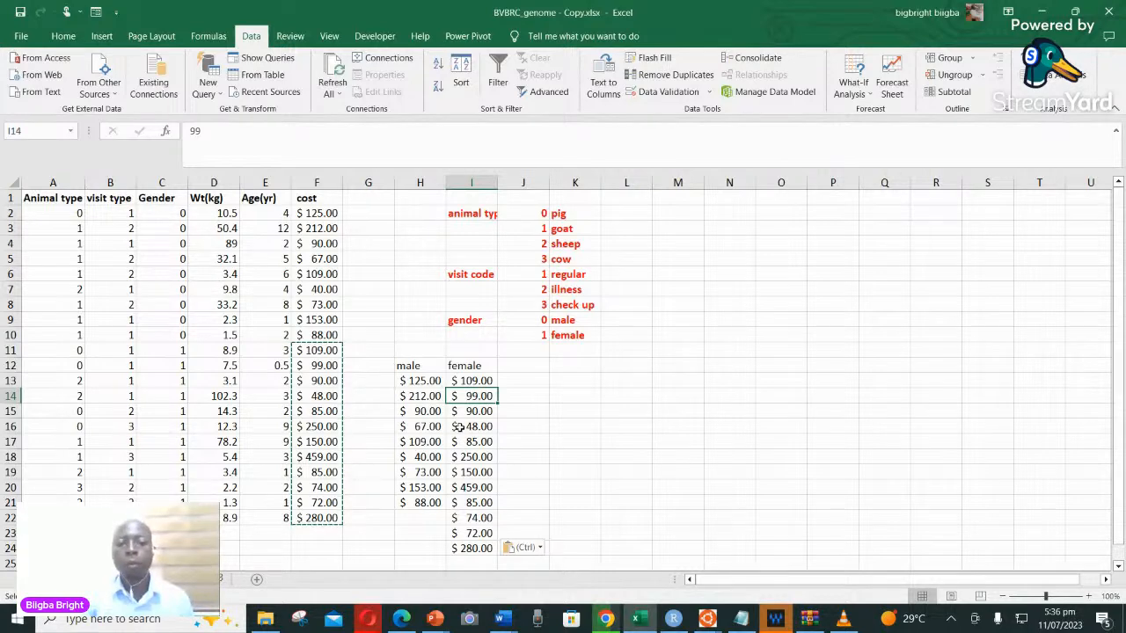
# Calculate the sample variance of the male costs H13:H21 in H25 with the VAR.S function
pyautogui.scroll(-2, 458, 402)
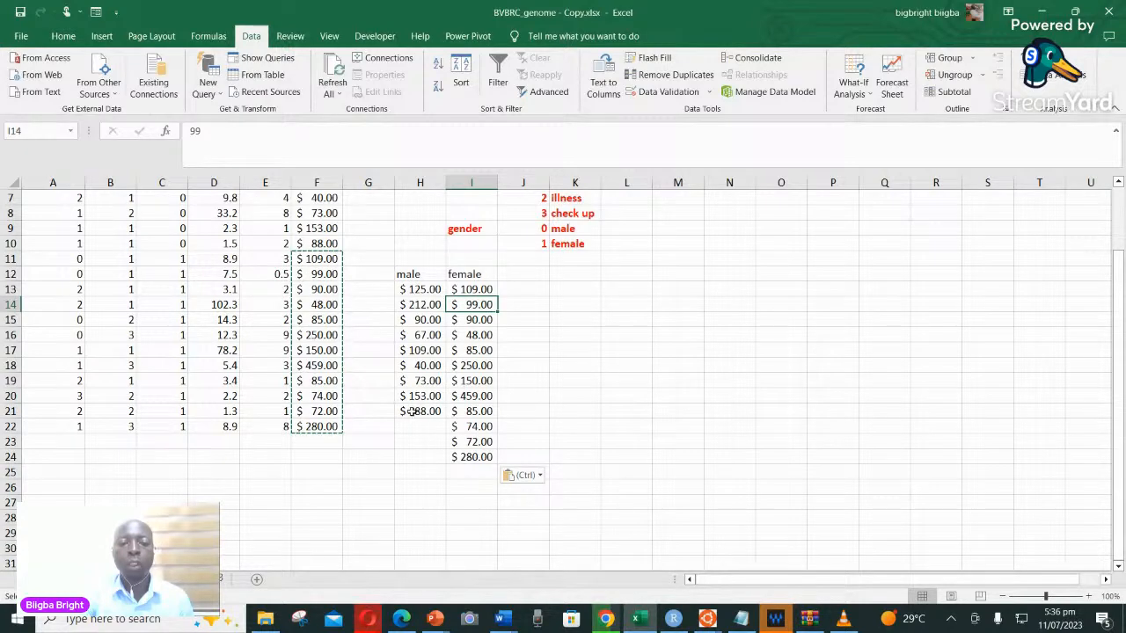
pyautogui.click(407, 475)
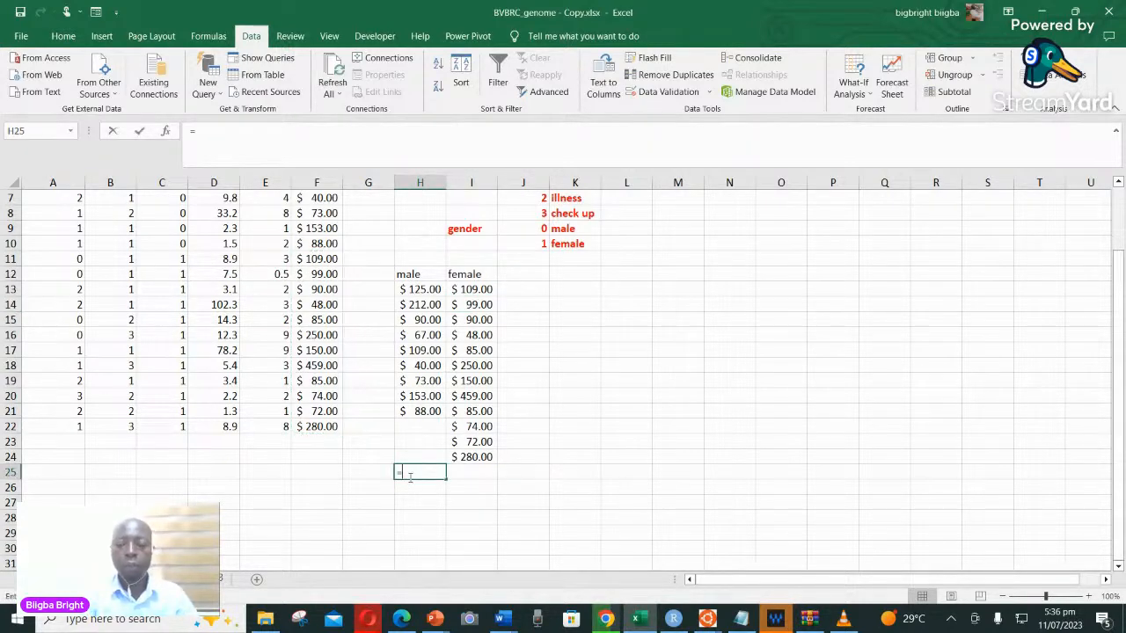
pyautogui.write('=var')
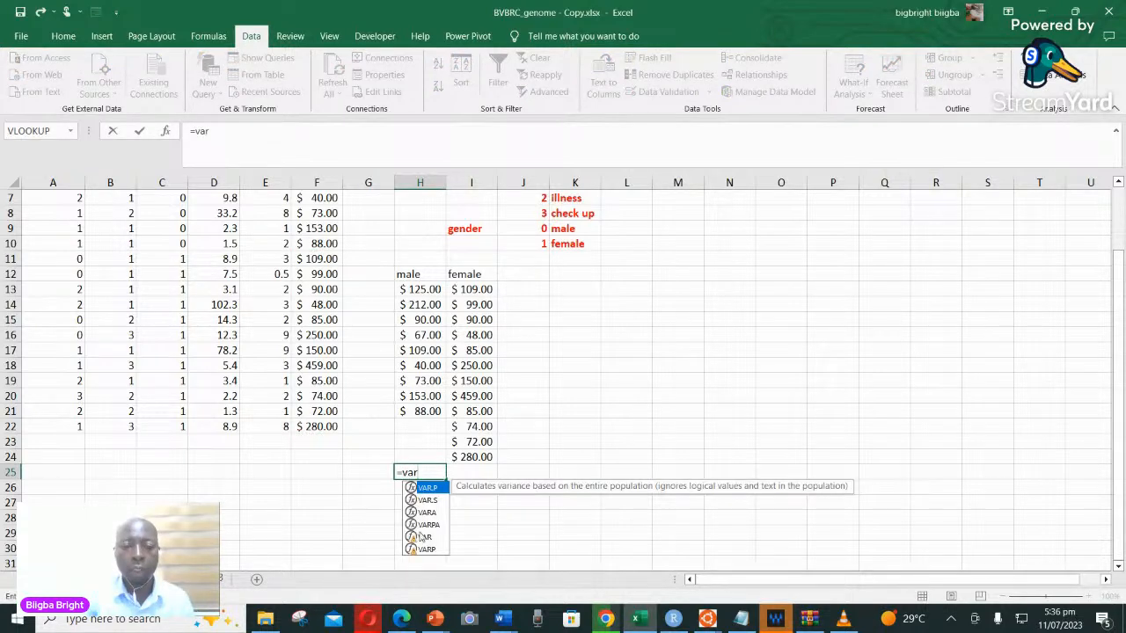
pyautogui.doubleClick(428, 499)
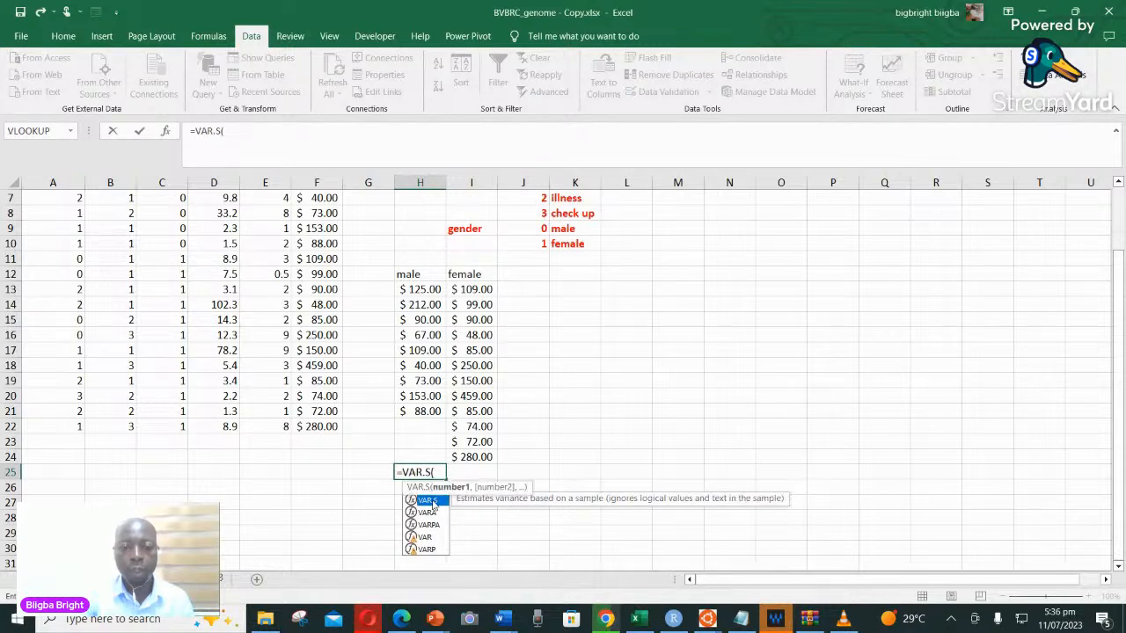
pyautogui.moveTo(421, 288); pyautogui.dragTo(421, 410)
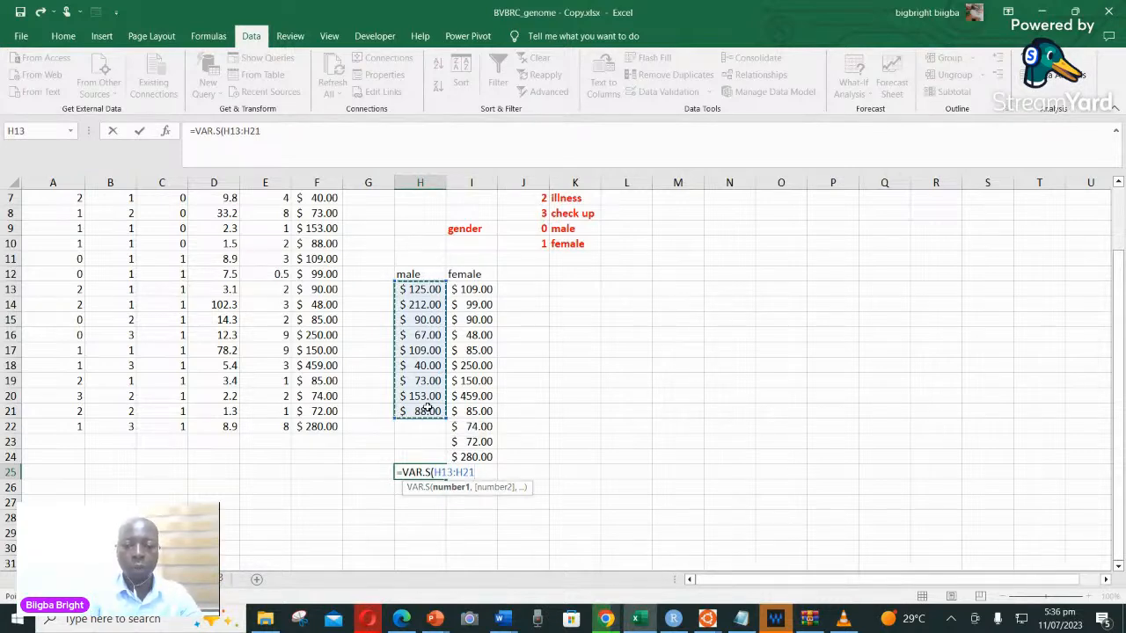
pyautogui.press('Return')
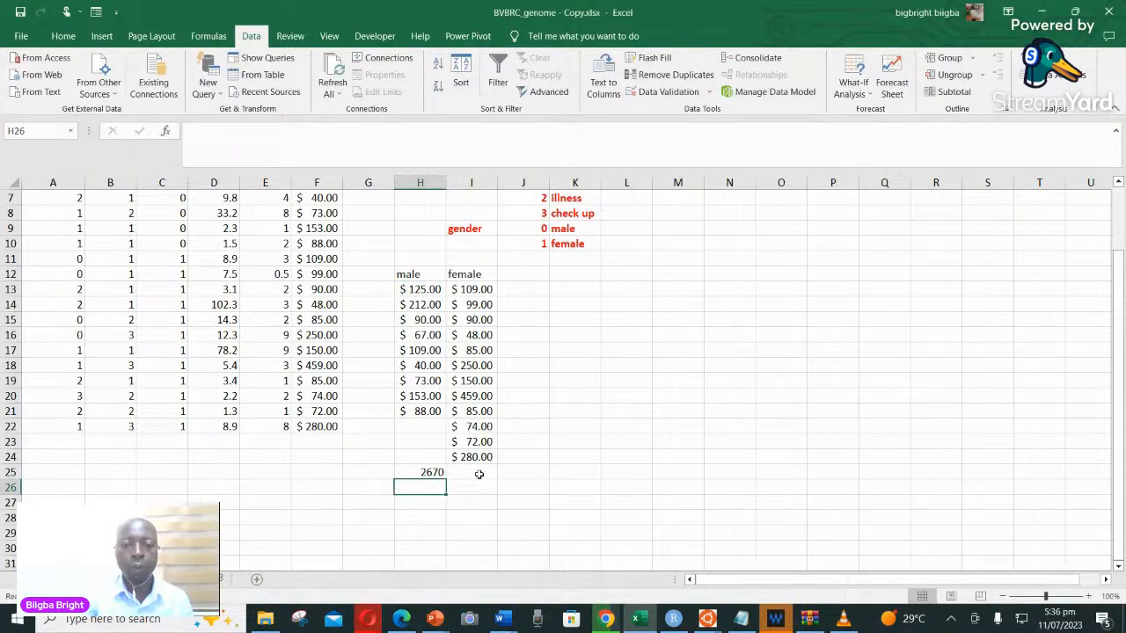
# Calculate the sample variance of the female costs I13:I24 in I25 with the VAR.S function
pyautogui.click(479, 474)
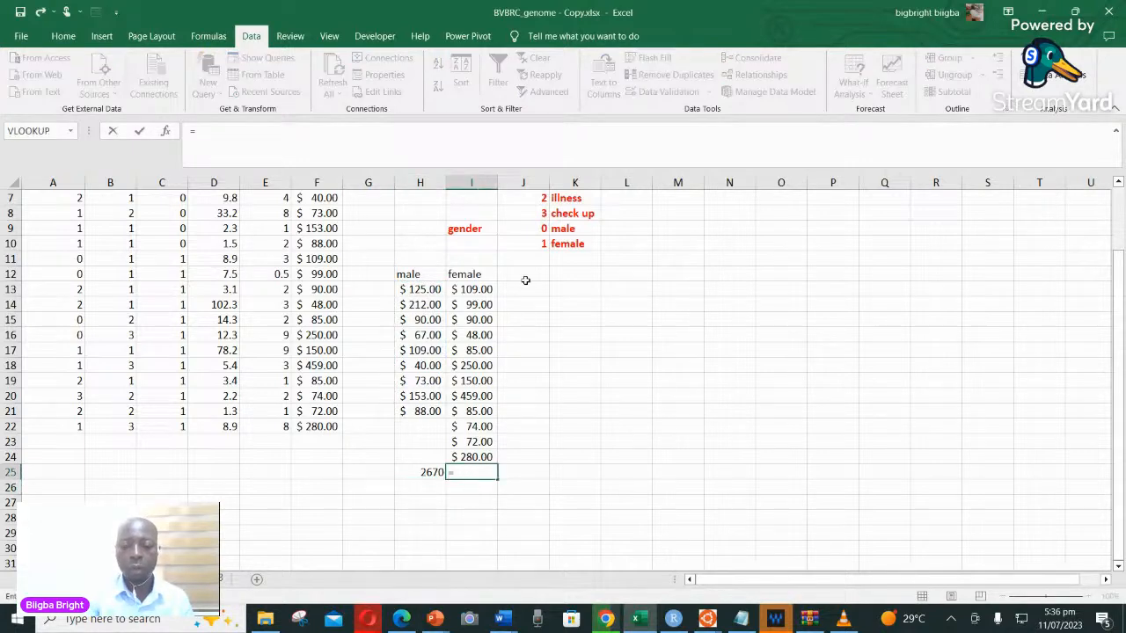
pyautogui.write('=var')
pyautogui.click(480, 501)
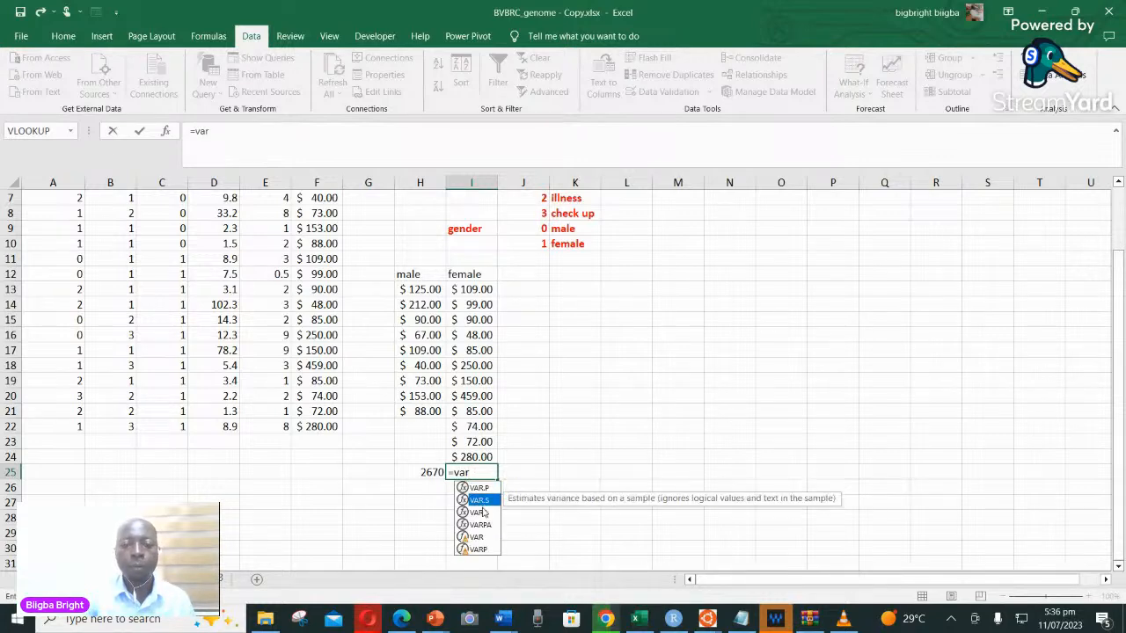
pyautogui.doubleClick(482, 500)
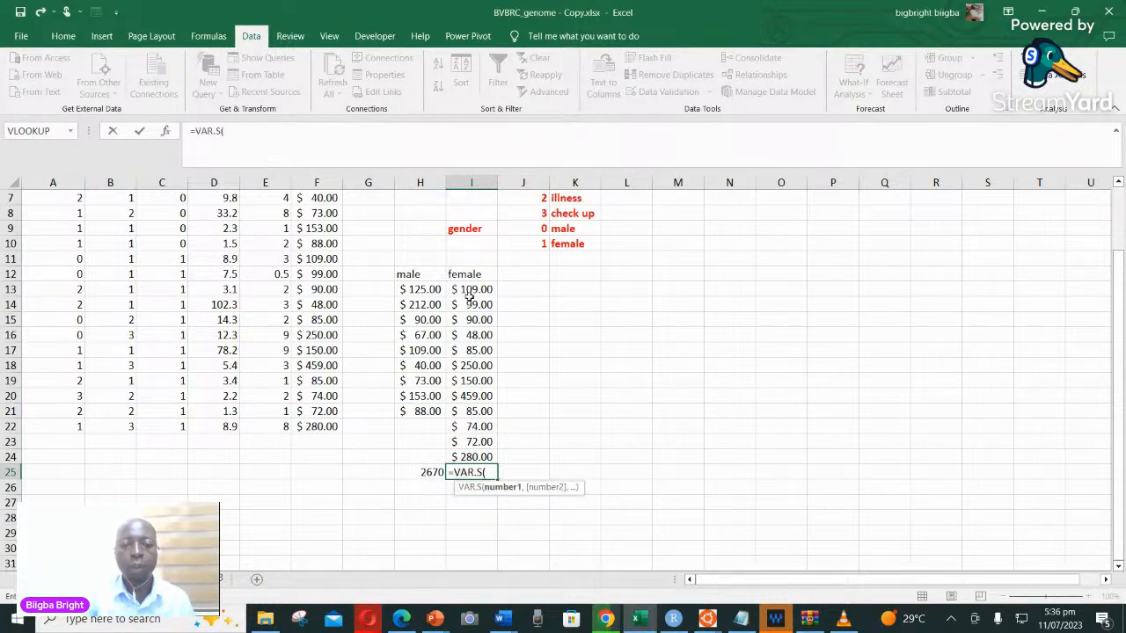
pyautogui.moveTo(469, 290); pyautogui.dragTo(470, 320)
pyautogui.moveTo(468, 467); pyautogui.dragTo(471, 468)
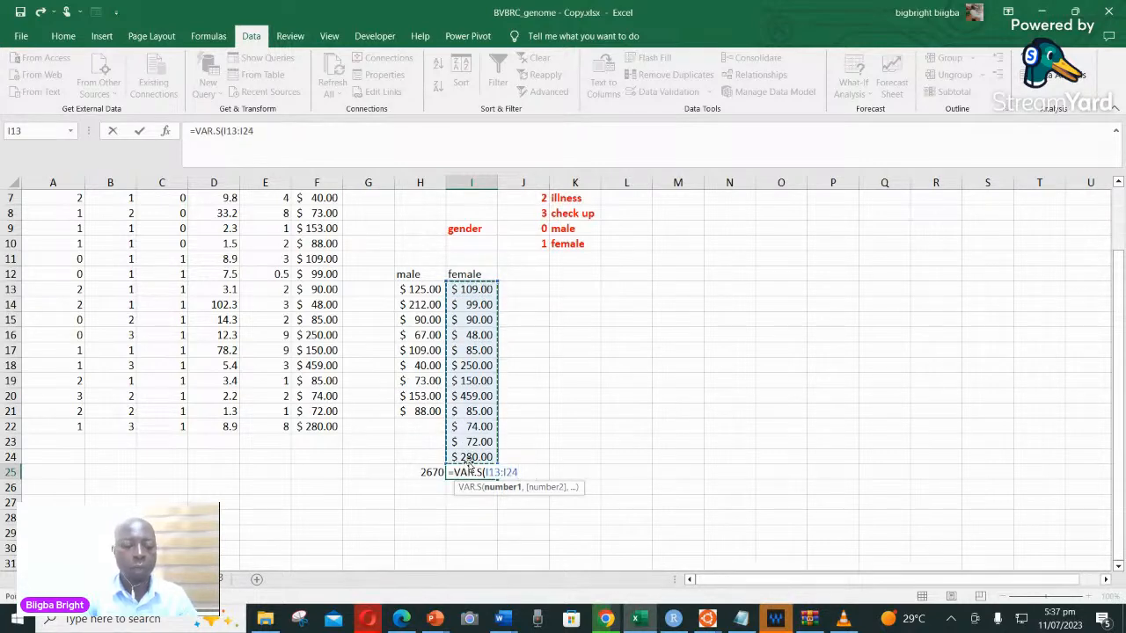
pyautogui.write(')')
pyautogui.press('Return')
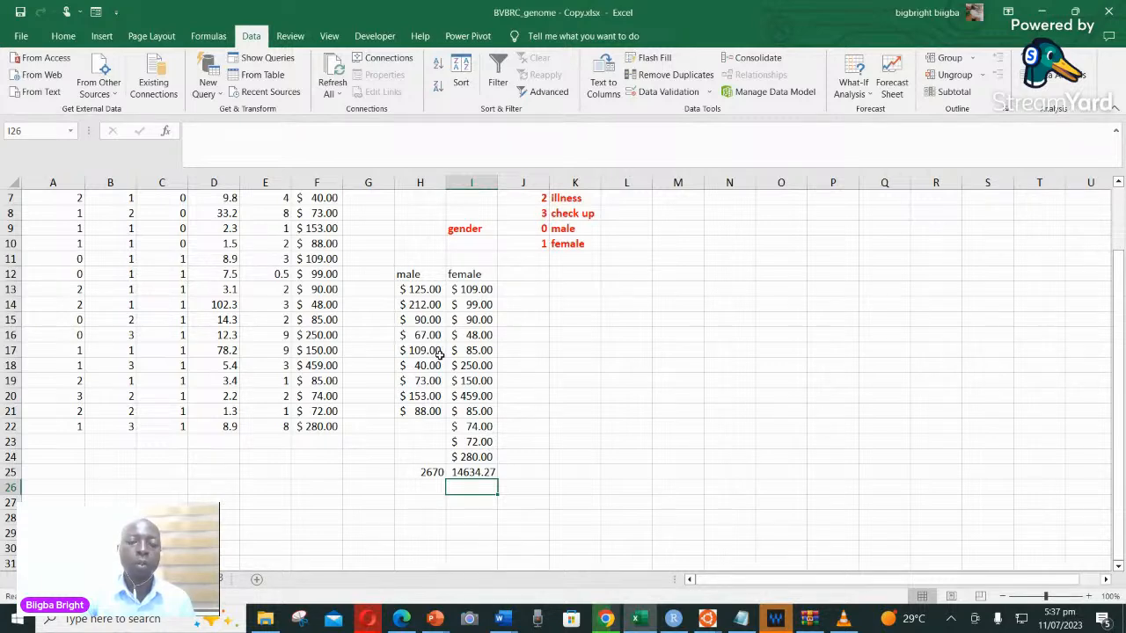
pyautogui.scroll(2, 441, 427)
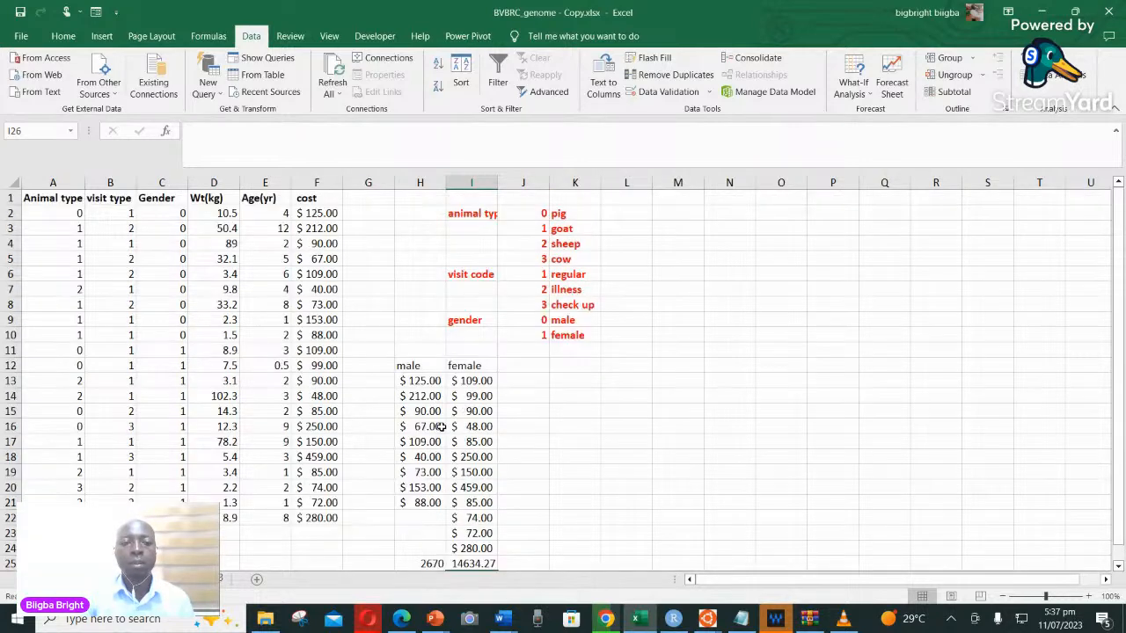
pyautogui.scroll(-2, 439, 425)
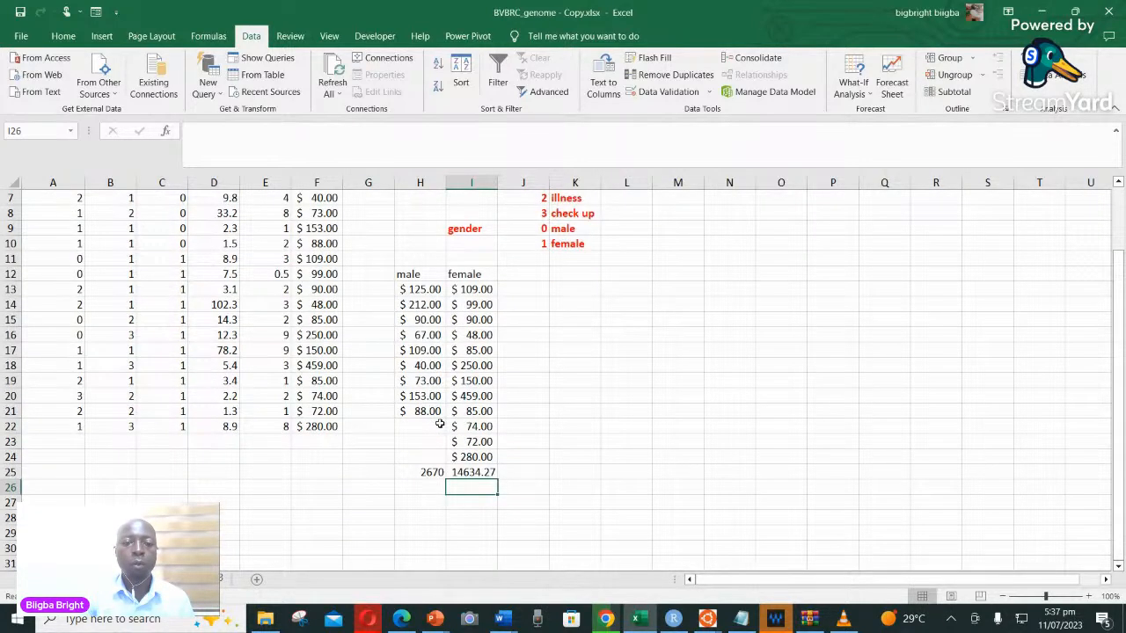
pyautogui.scroll(2, 315, 323)
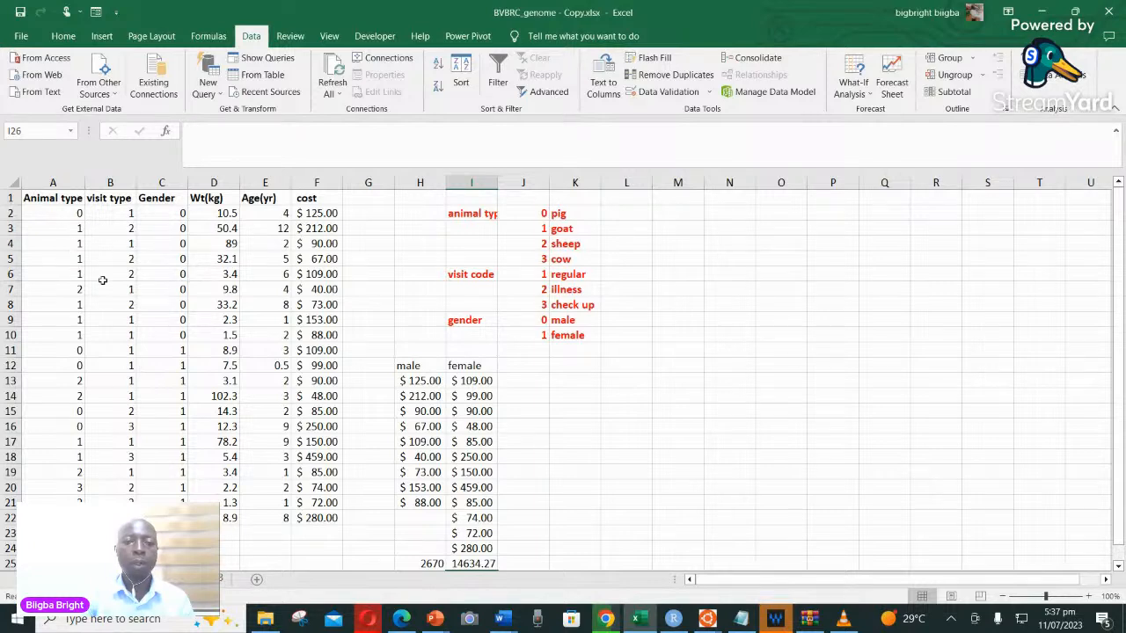
pyautogui.scroll(-1, 483, 393)
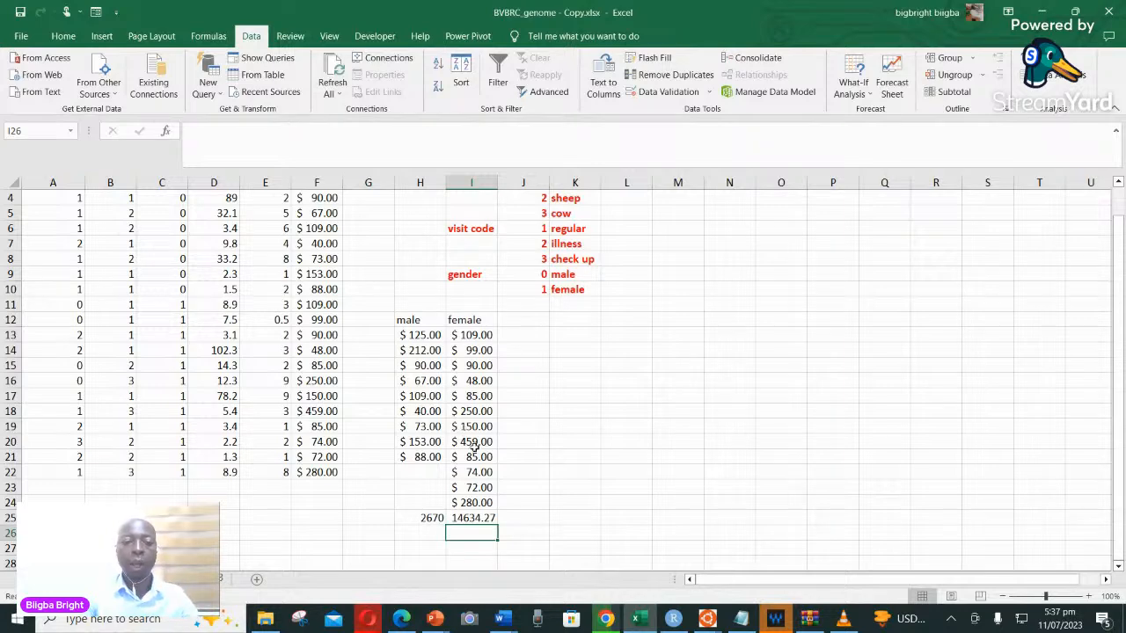
pyautogui.click(466, 494)
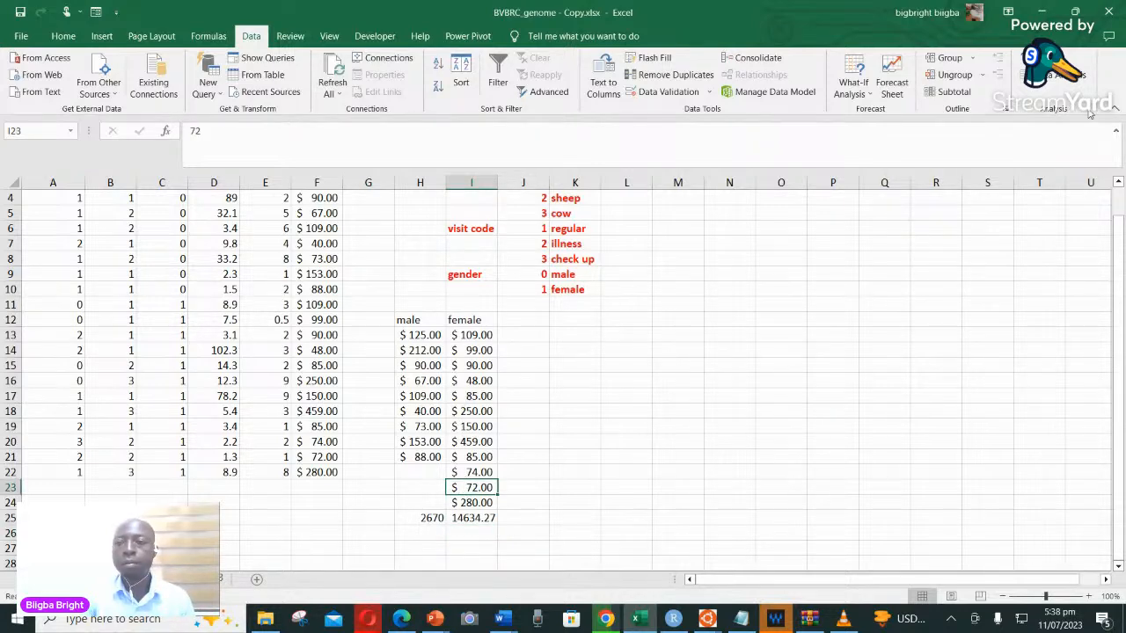
# Start the Data Analysis tool t-Test: Two-Sample Assuming Unequal Variances
pyautogui.click(1053, 77)
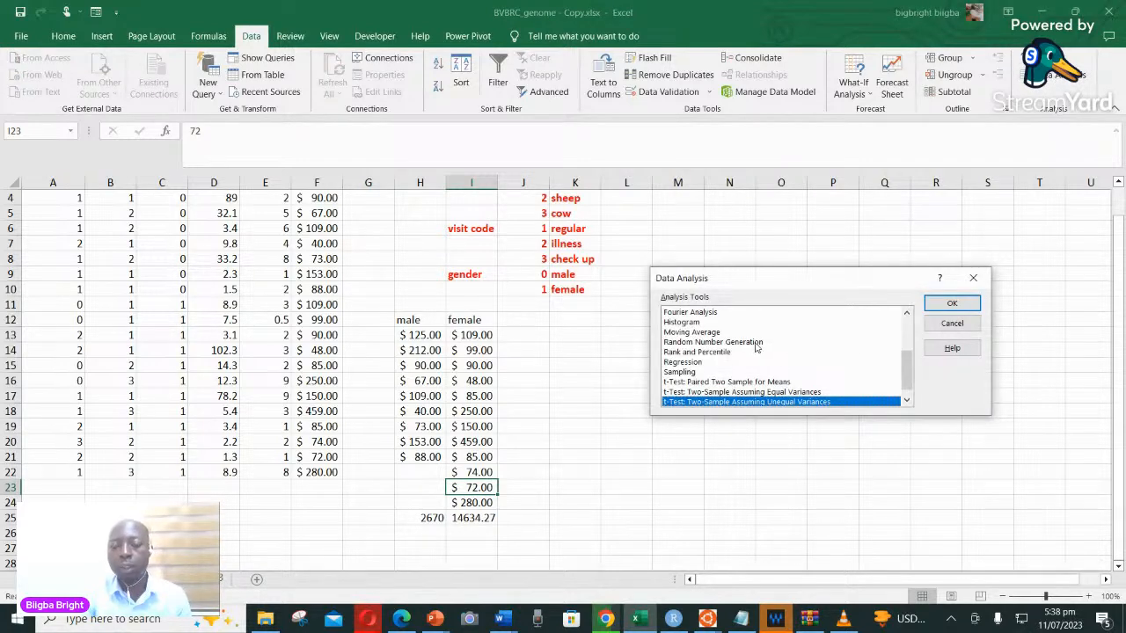
pyautogui.scroll(-1, 754, 347)
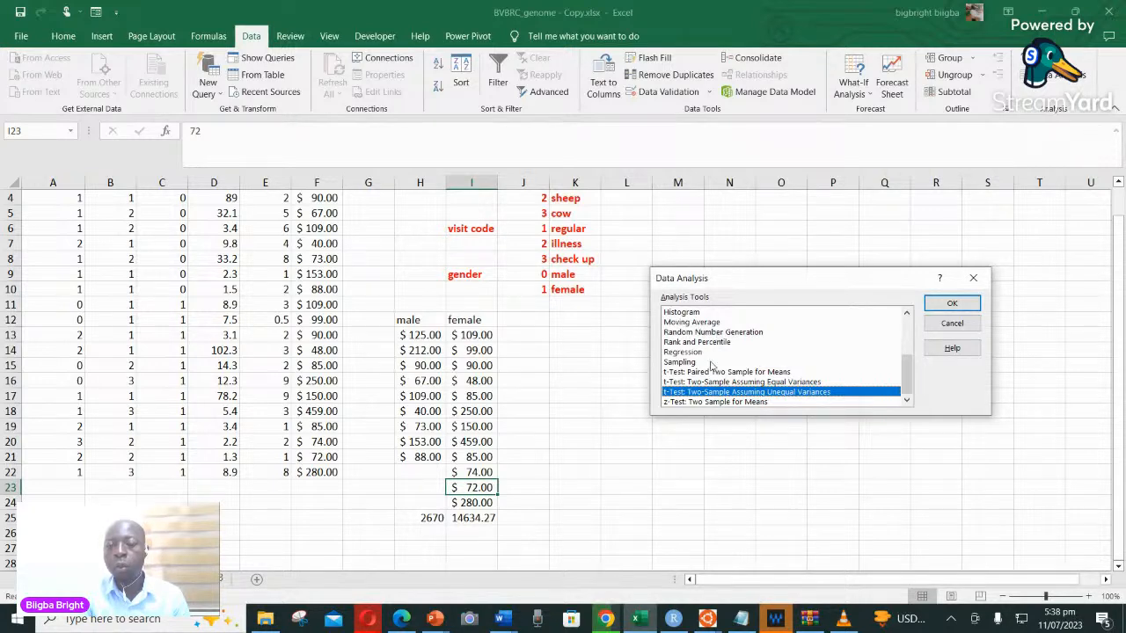
pyautogui.scroll(3, 712, 365)
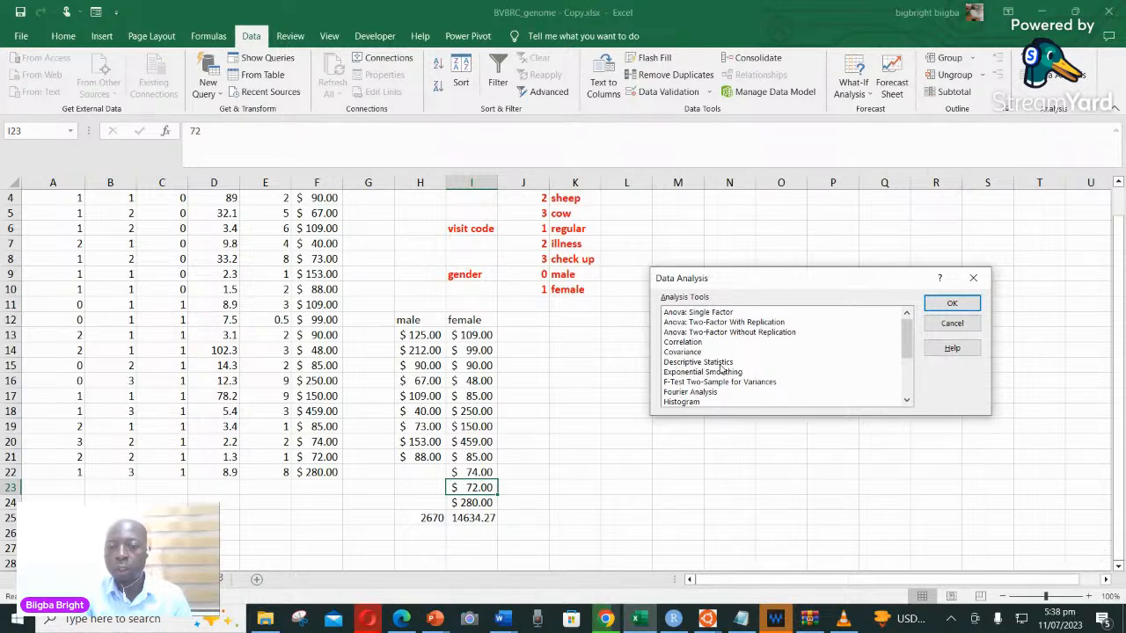
pyautogui.scroll(-2, 694, 374)
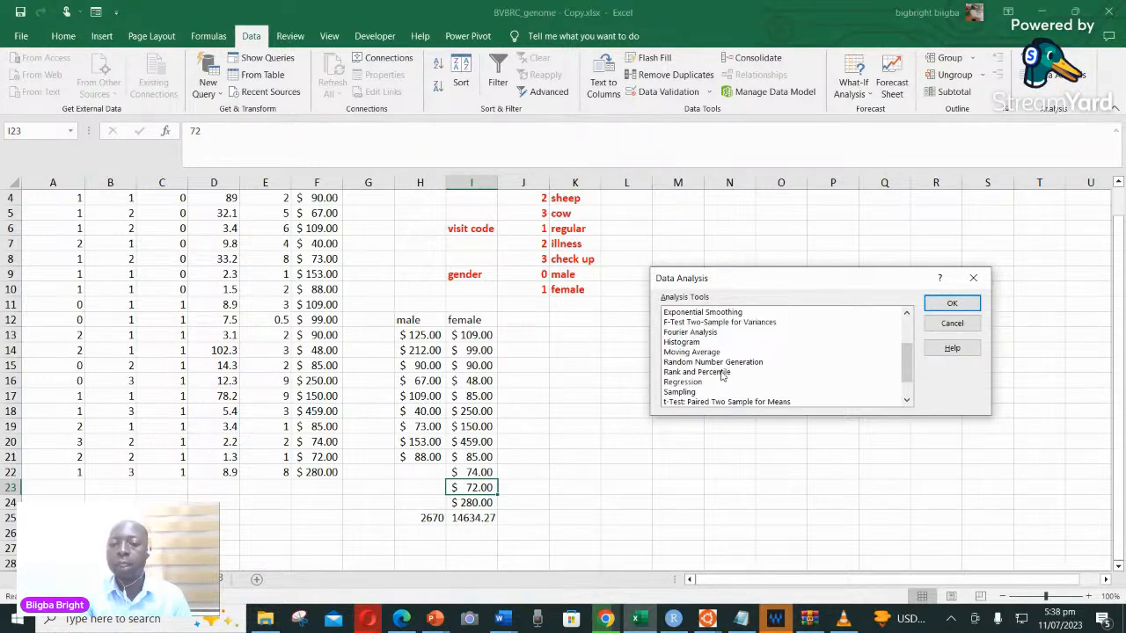
pyautogui.scroll(-1, 723, 376)
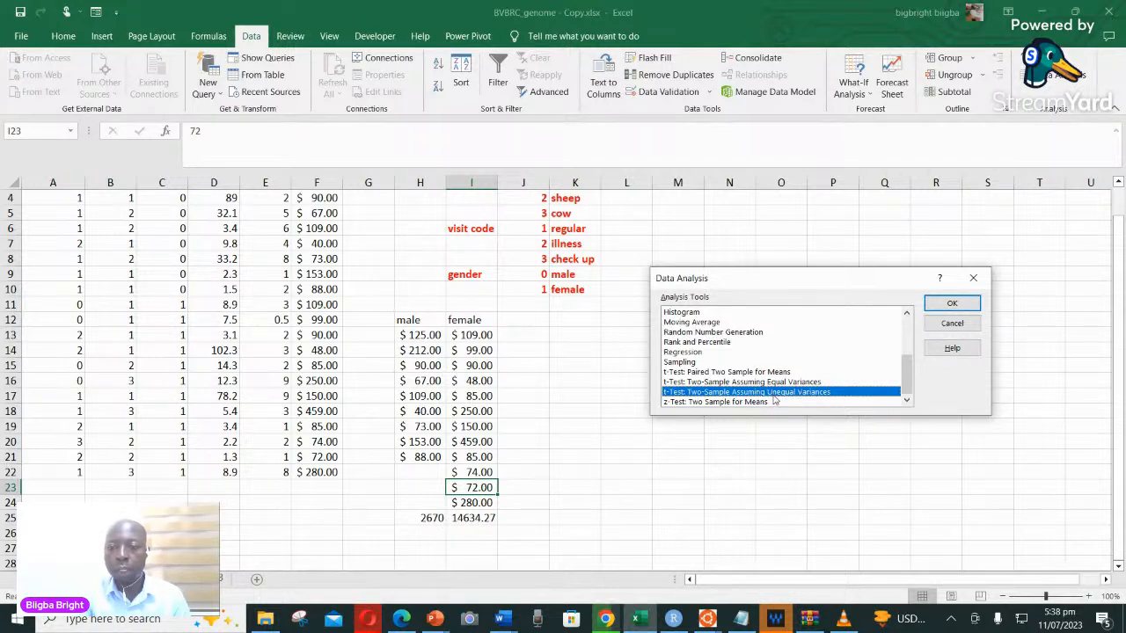
pyautogui.click(952, 302)
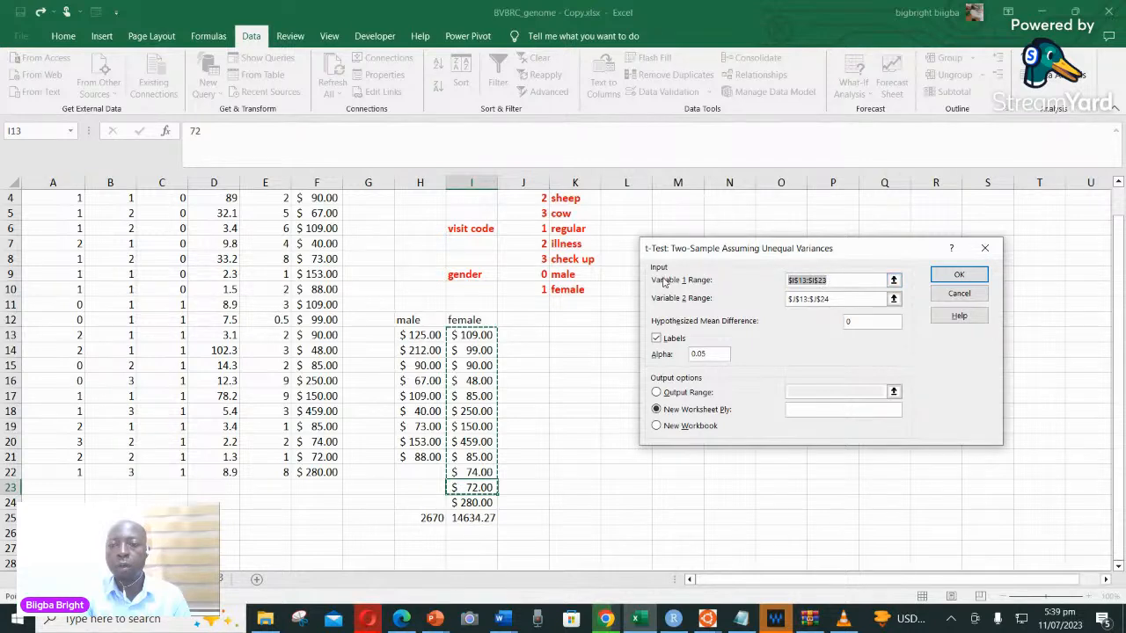
# Run the t-test on variable 1 range H12:H21 and variable 2 range I12:I24, with output to a new worksheet
pyautogui.press('BackSpace')
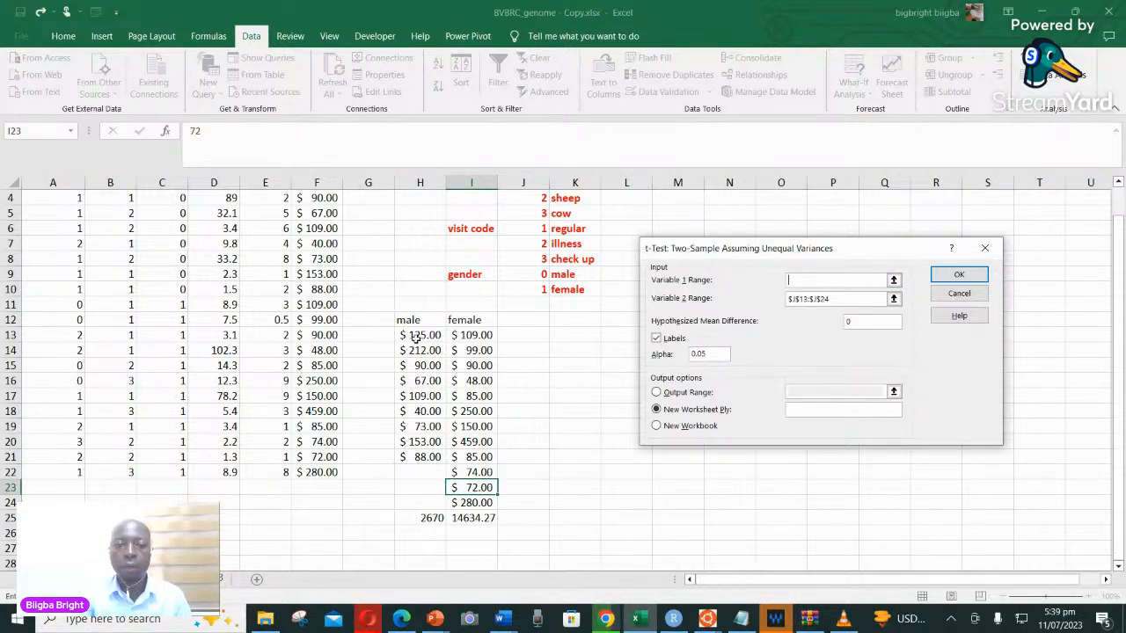
pyautogui.moveTo(411, 322); pyautogui.dragTo(425, 450)
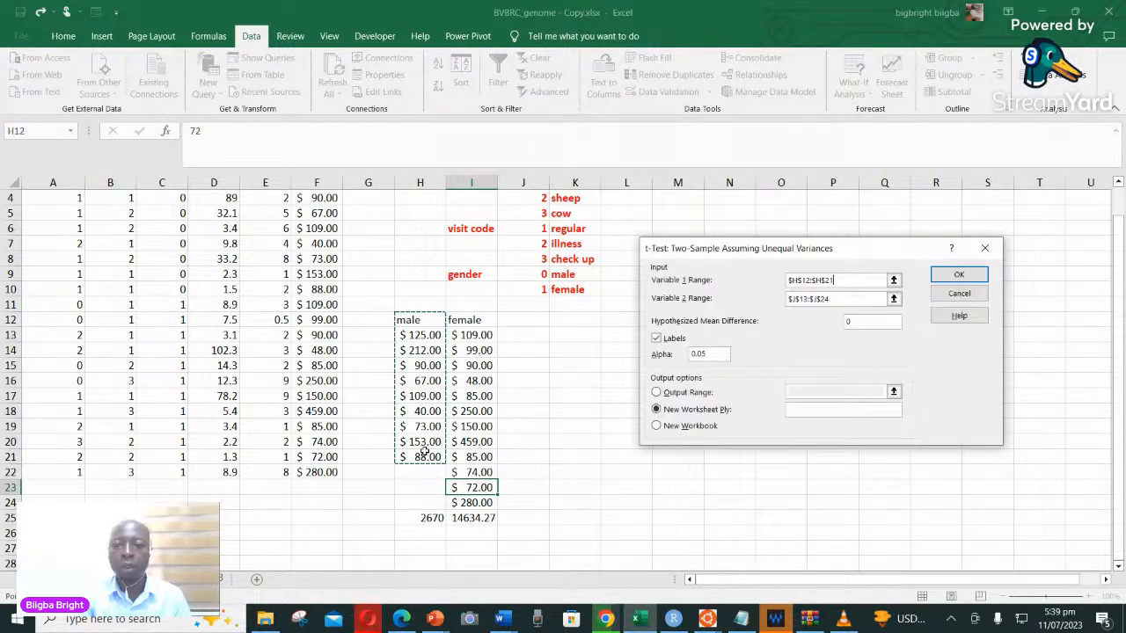
pyautogui.click(832, 298)
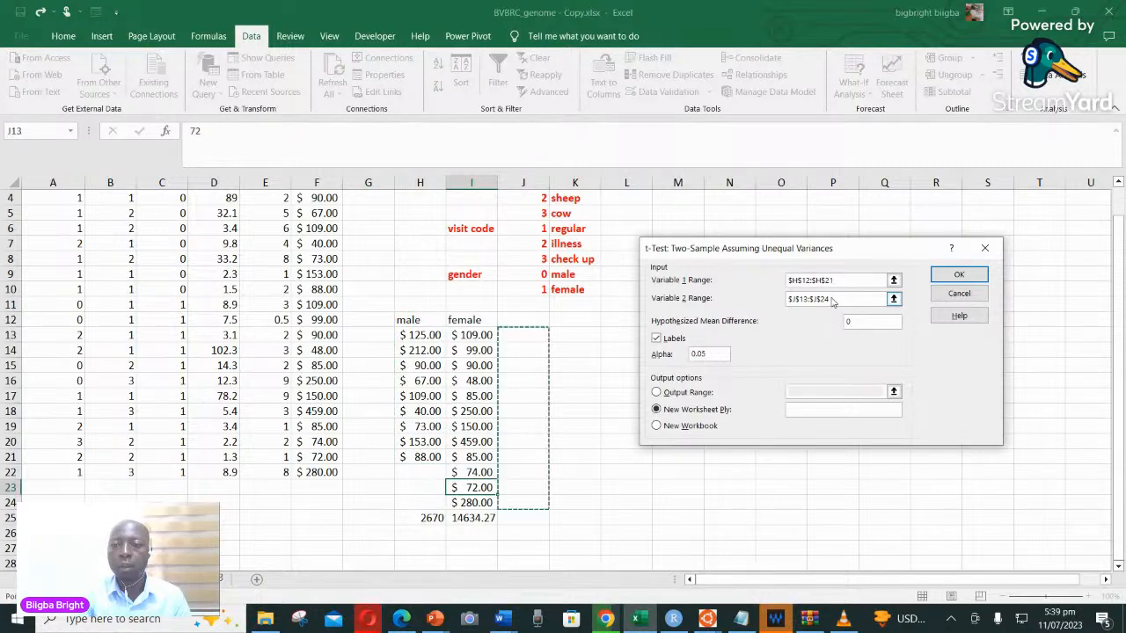
pyautogui.moveTo(832, 298); pyautogui.dragTo(791, 301)
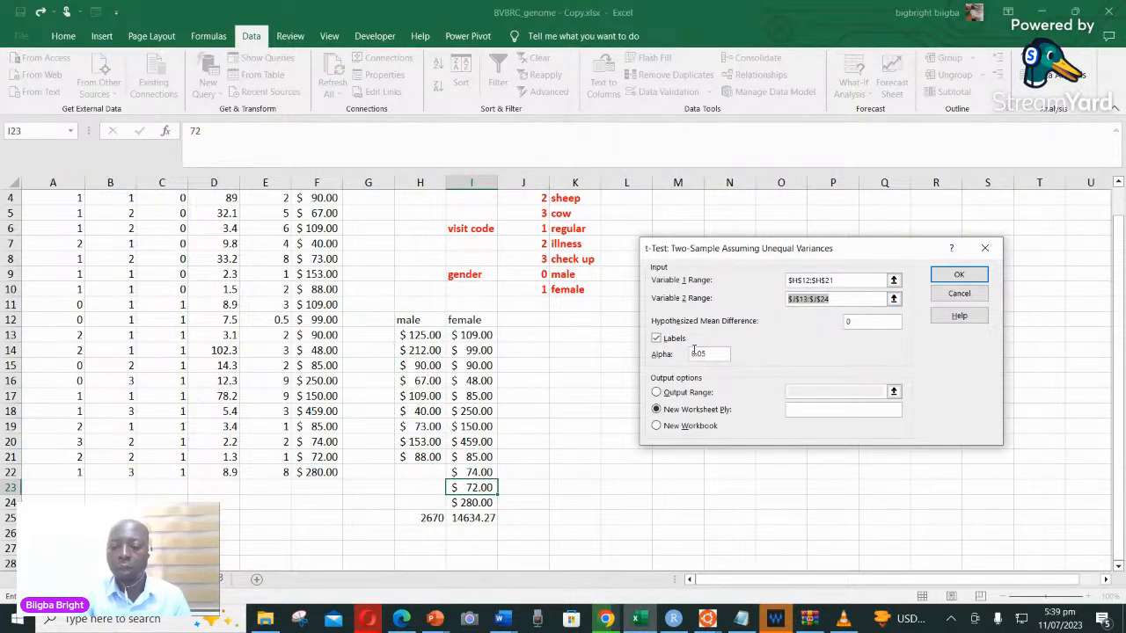
pyautogui.press('BackSpace')
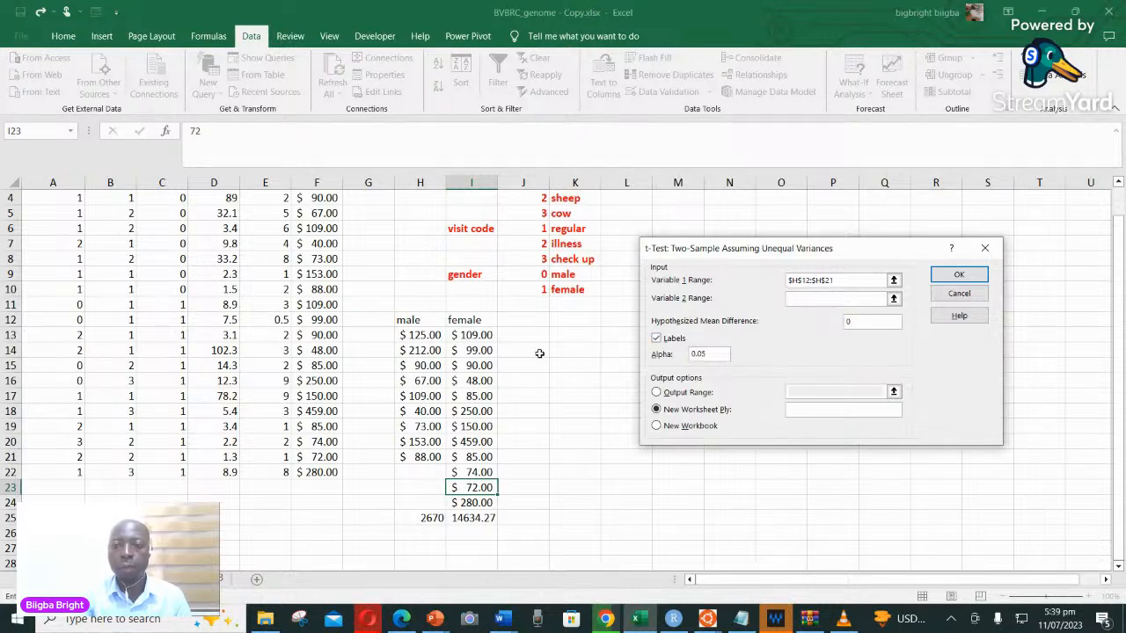
pyautogui.click(471, 321)
pyautogui.moveTo(472, 321); pyautogui.dragTo(485, 500)
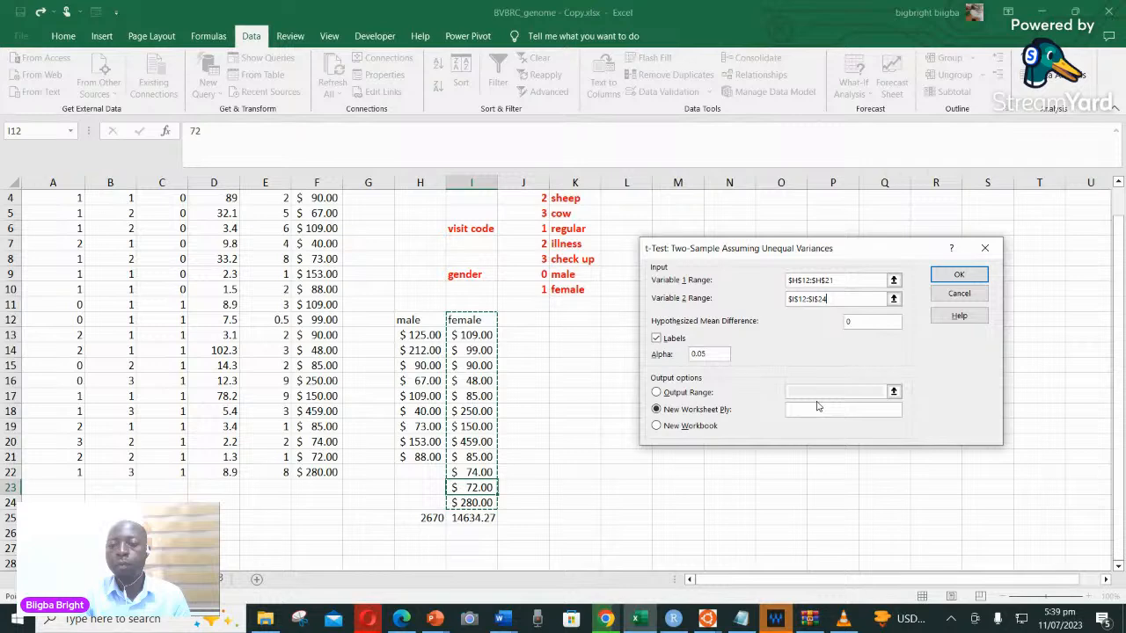
pyautogui.click(939, 278)
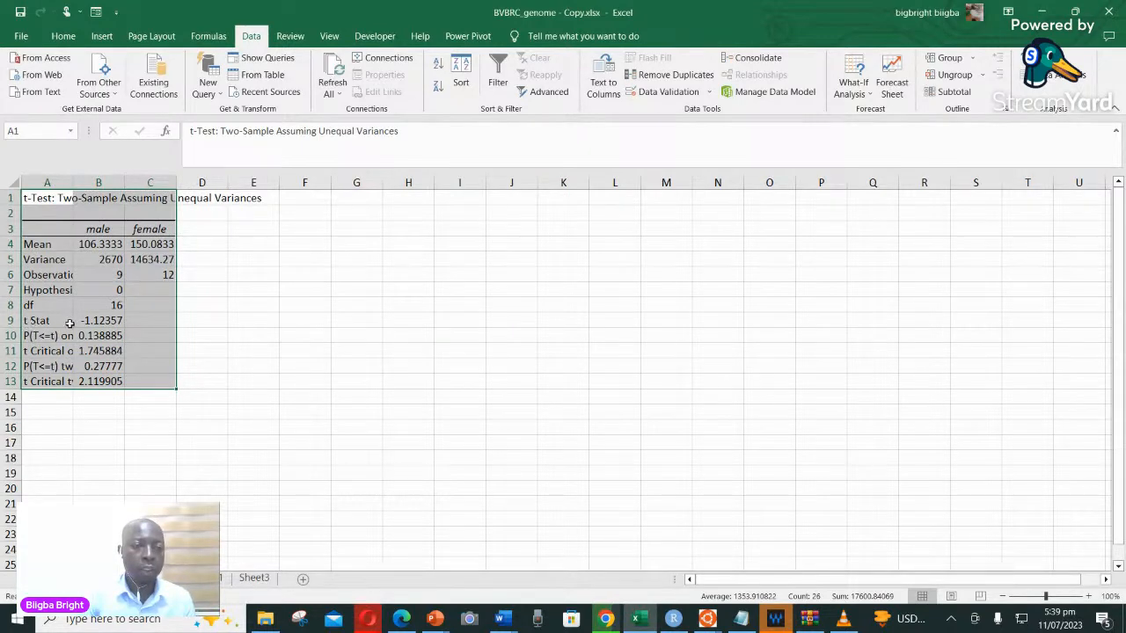
# Colour the t Stat value in B9 of the t-test results red
pyautogui.click(96, 323)
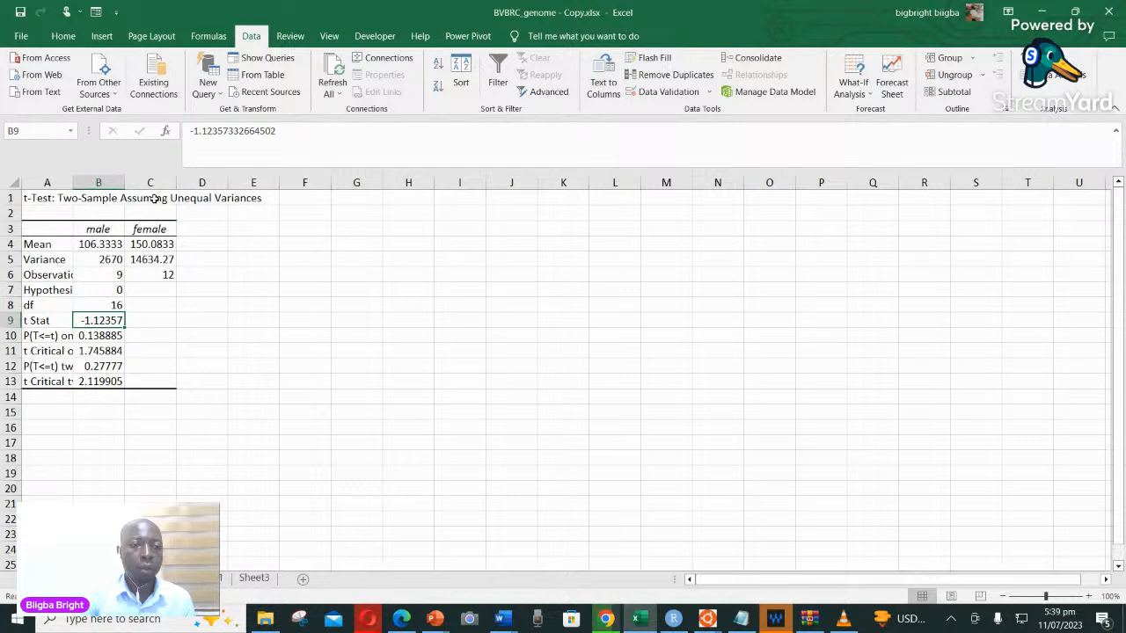
pyautogui.click(60, 38)
pyautogui.click(263, 88)
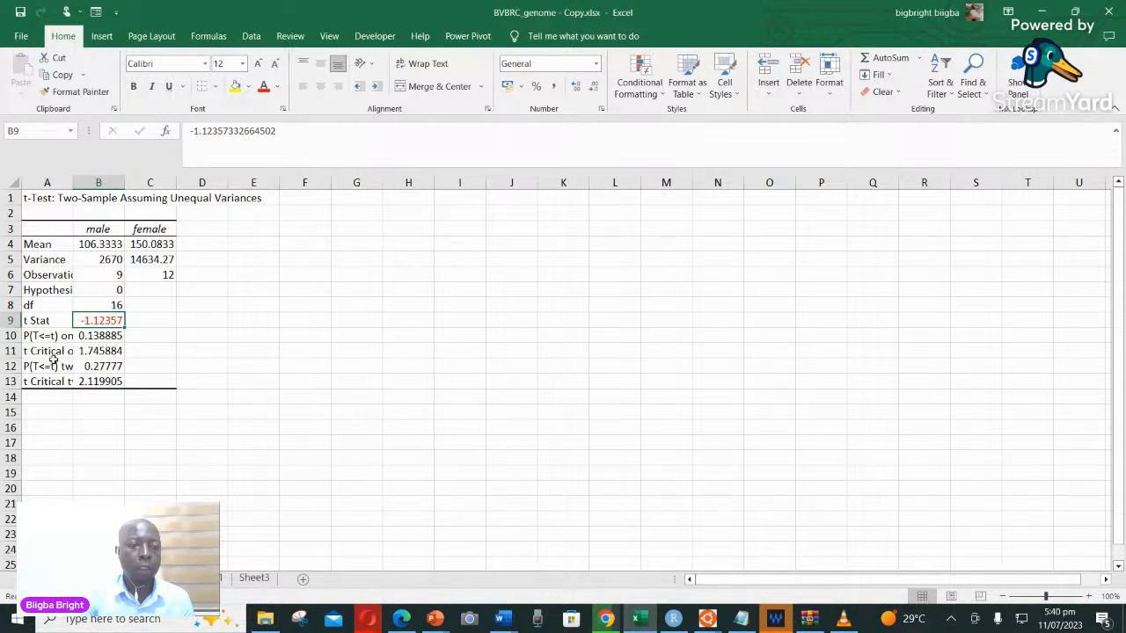
# Fit the width of column A to its contents so the full t-test row labels show
pyautogui.click(54, 182)
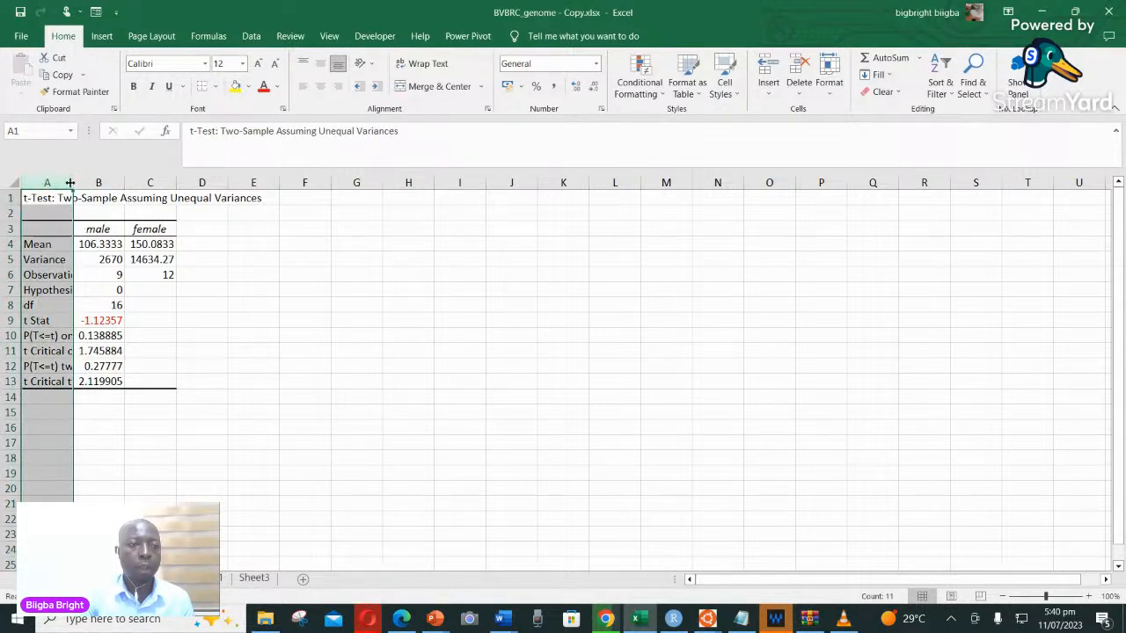
pyautogui.moveTo(71, 182); pyautogui.dragTo(71, 182)
pyautogui.doubleClick(71, 182)
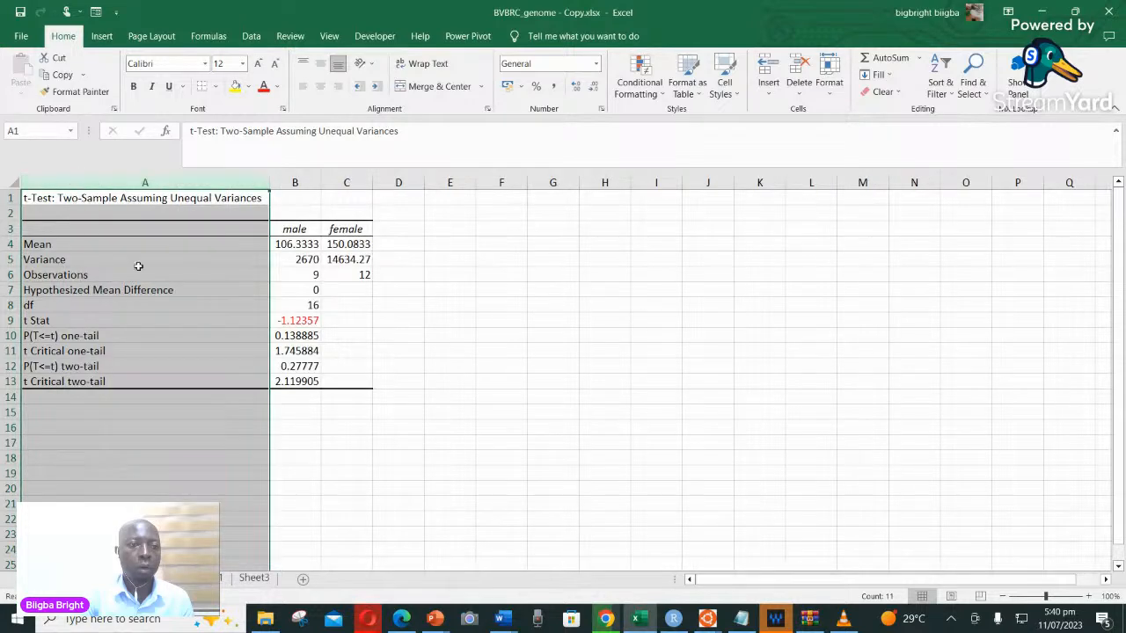
pyautogui.click(159, 363)
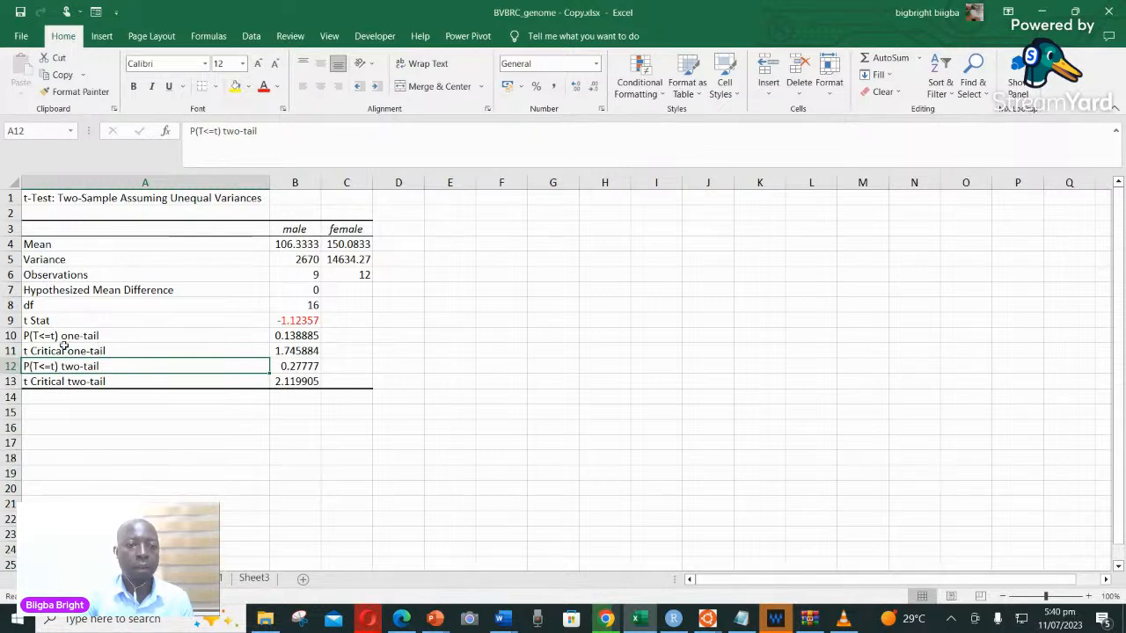
pyautogui.click(112, 383)
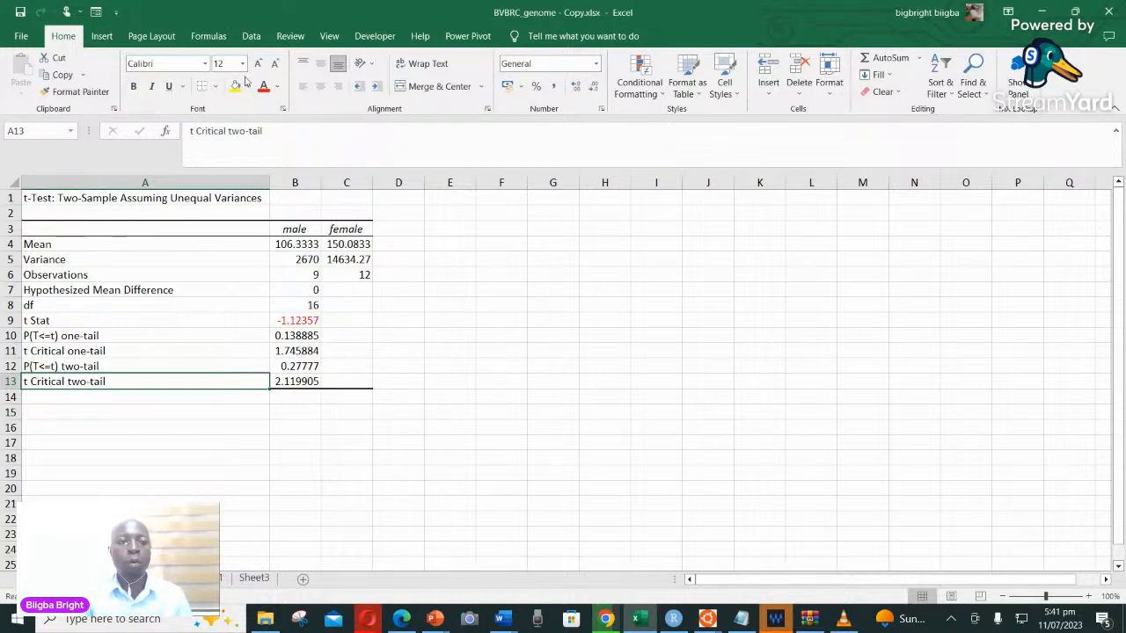
pyautogui.click(253, 39)
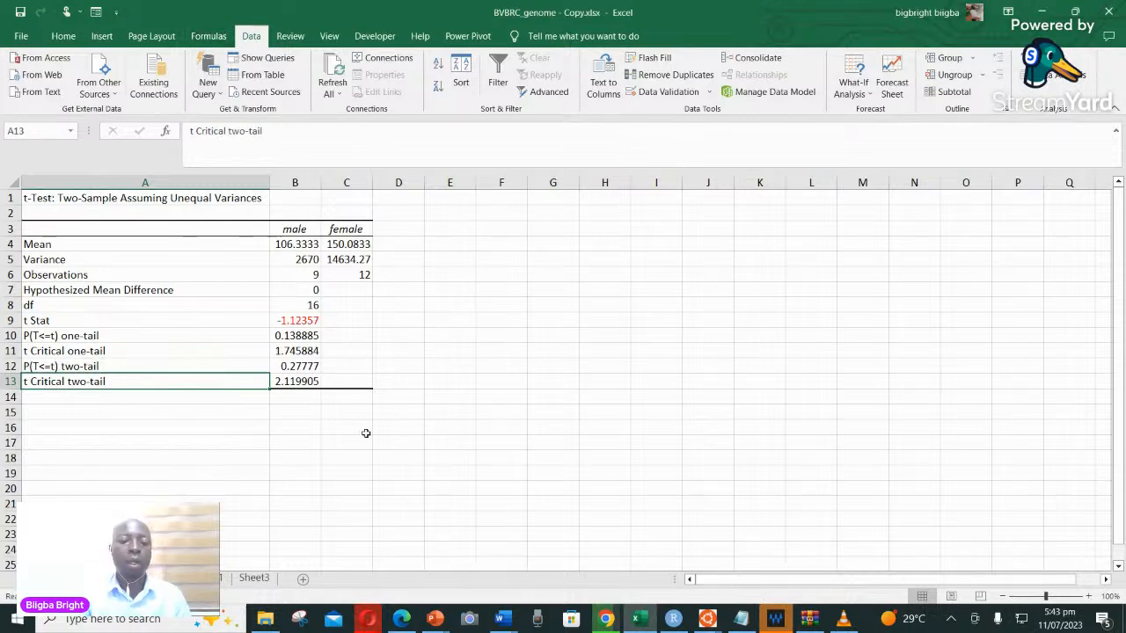
pyautogui.click(368, 621)
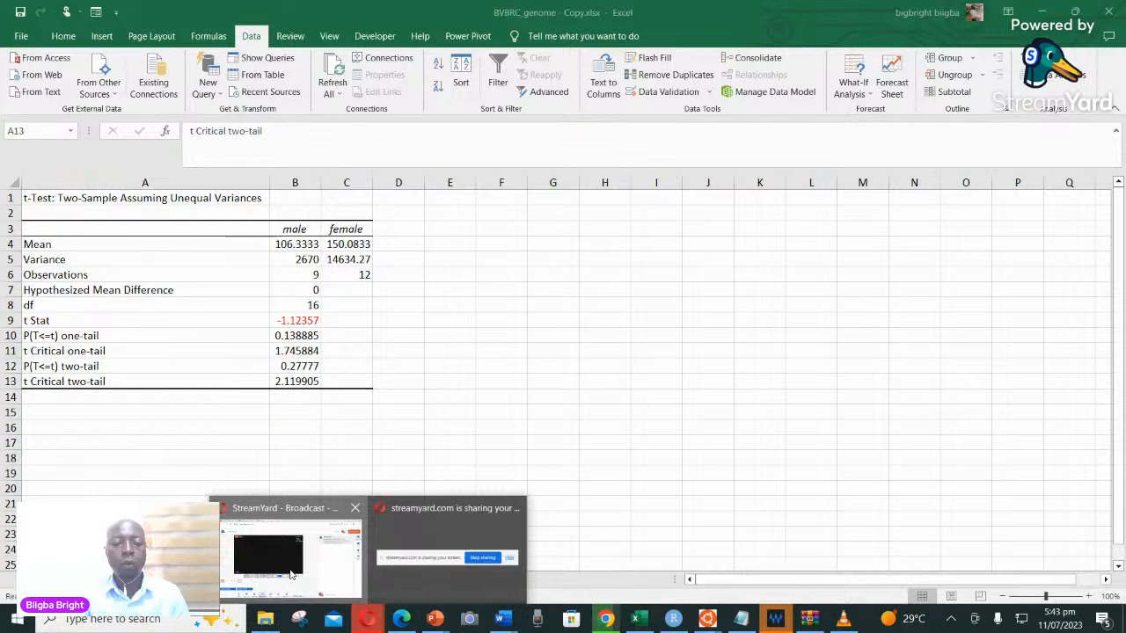